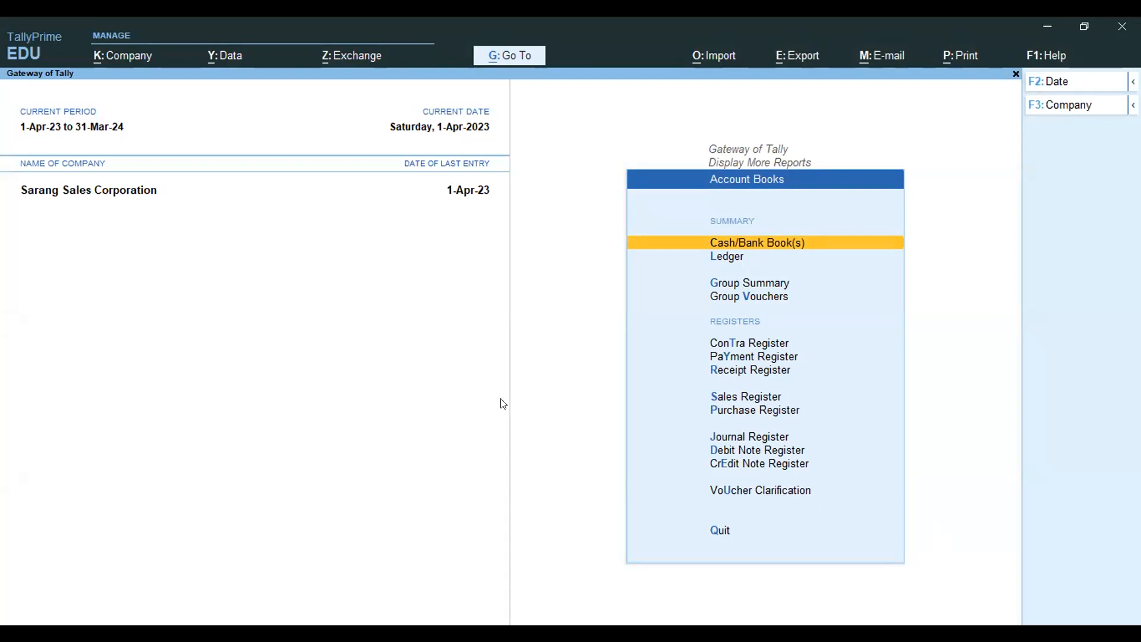
{"action": "key", "text": "Down"}
{"action": "key", "text": "Down"}
{"action": "key", "text": "Up"}
{"action": "key", "text": "Down"}
{"action": "key", "text": "Up"}
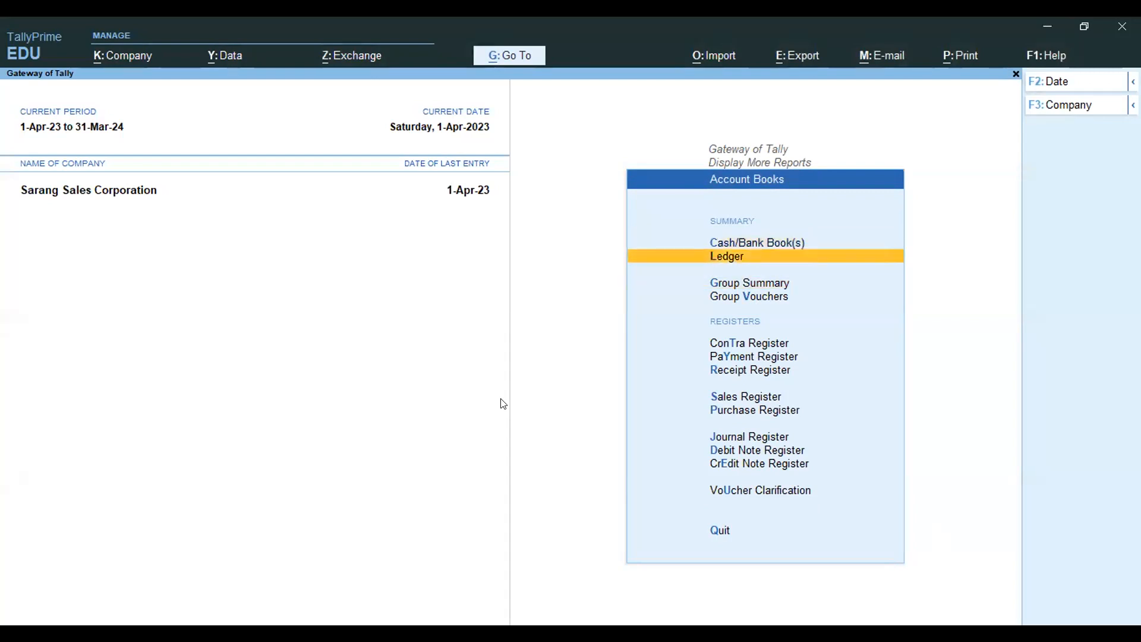
{"action": "key", "text": "Down"}
{"action": "key", "text": "Up"}
{"action": "key", "text": "Up"}
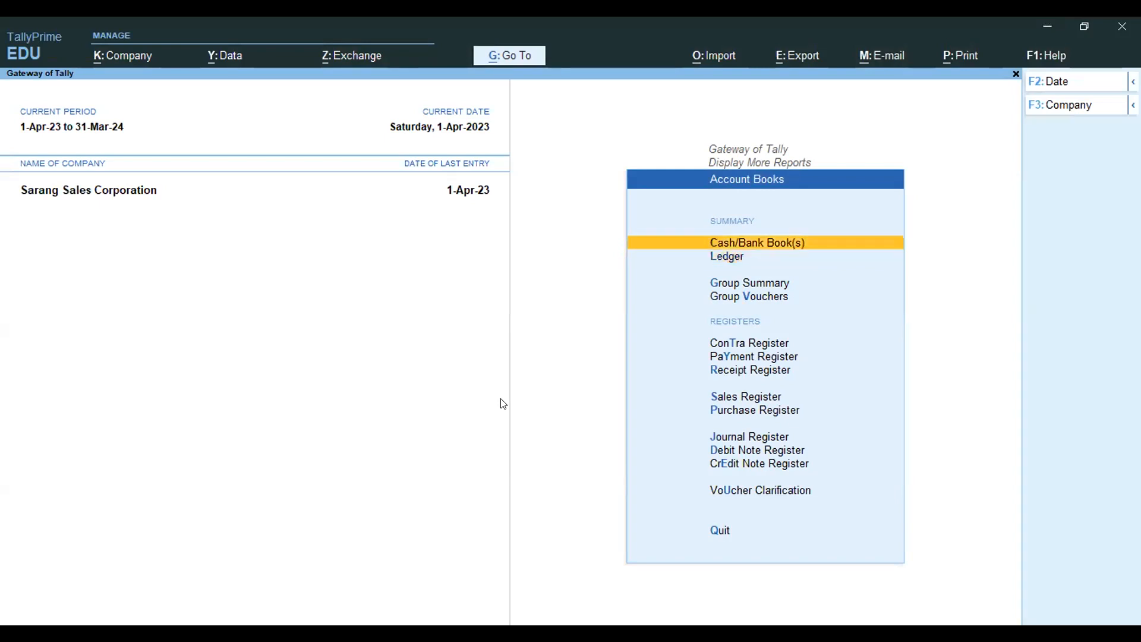
{"action": "key", "text": "Down"}
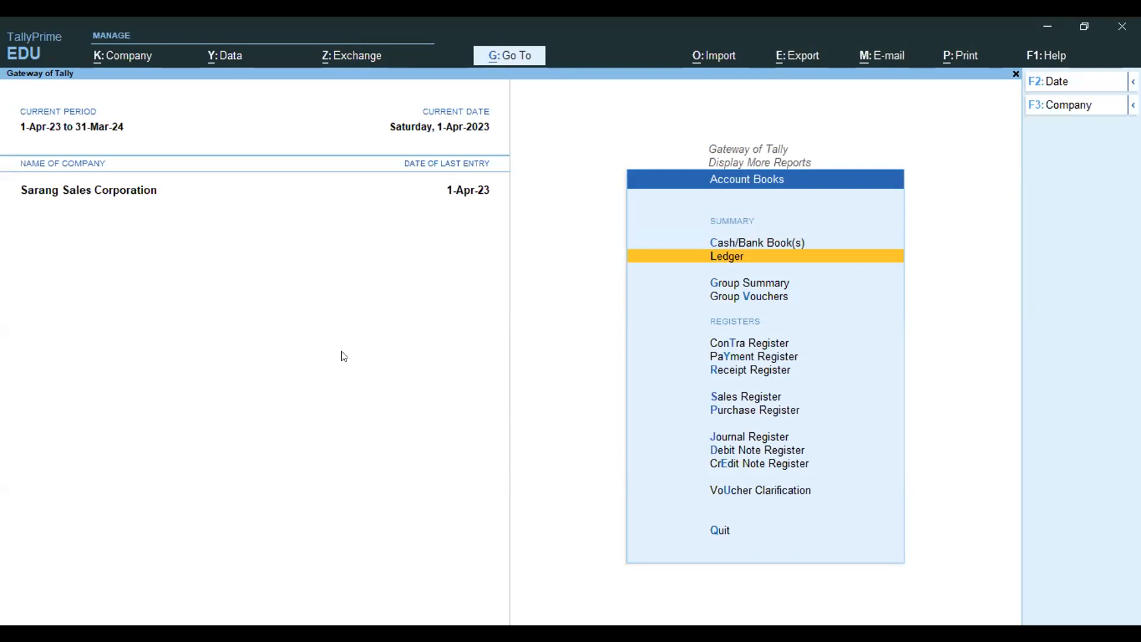
Use Go To to open the company's Balance Sheet report.
{"action": "key", "text": "alt+Tab"}
{"action": "key", "text": "alt+g"}
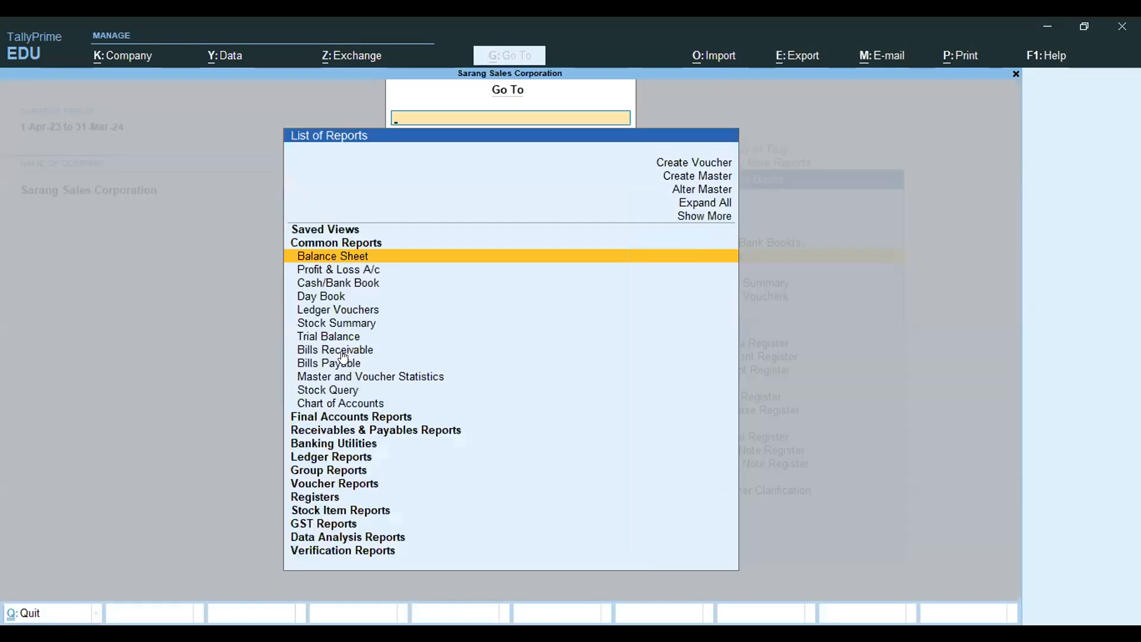
{"action": "key", "text": "Down"}
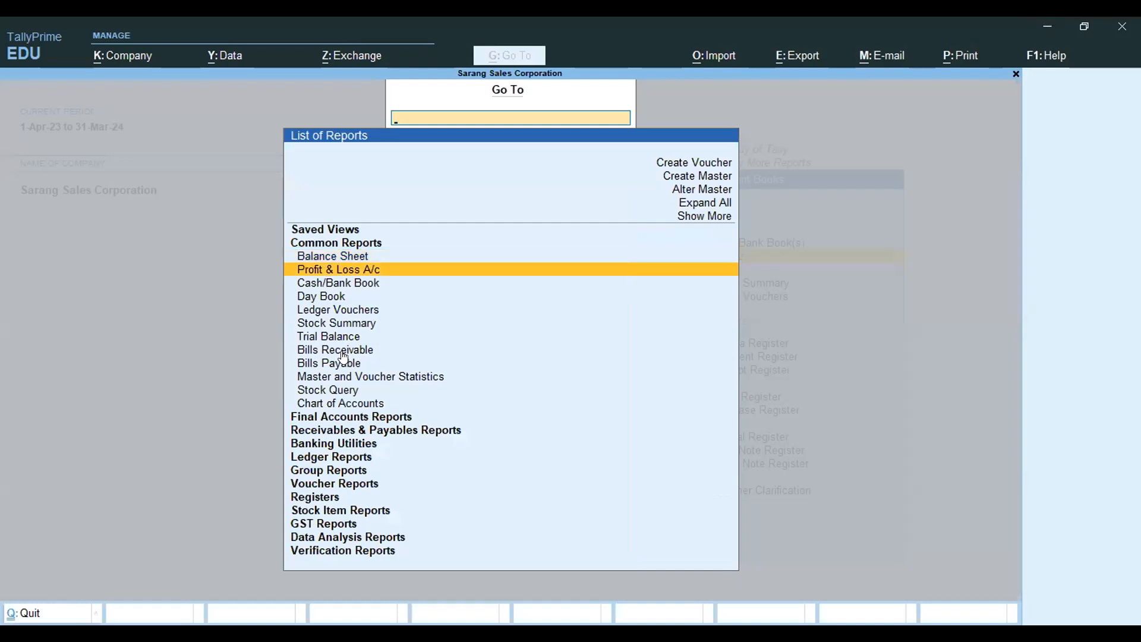
{"action": "key", "text": "Up"}
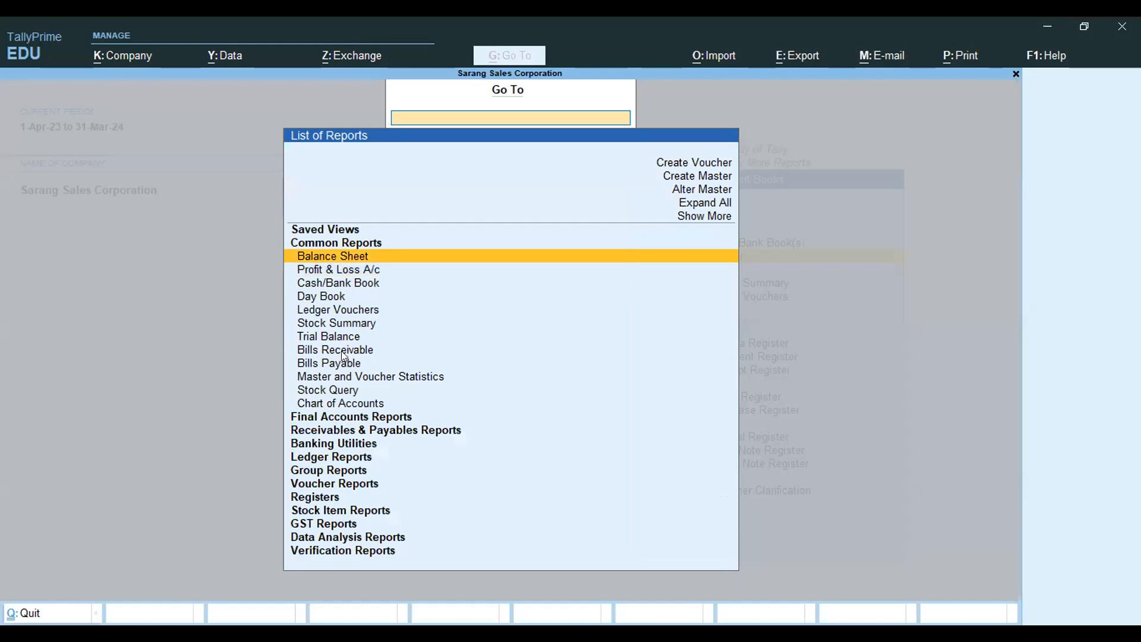
{"action": "key", "text": "Return"}
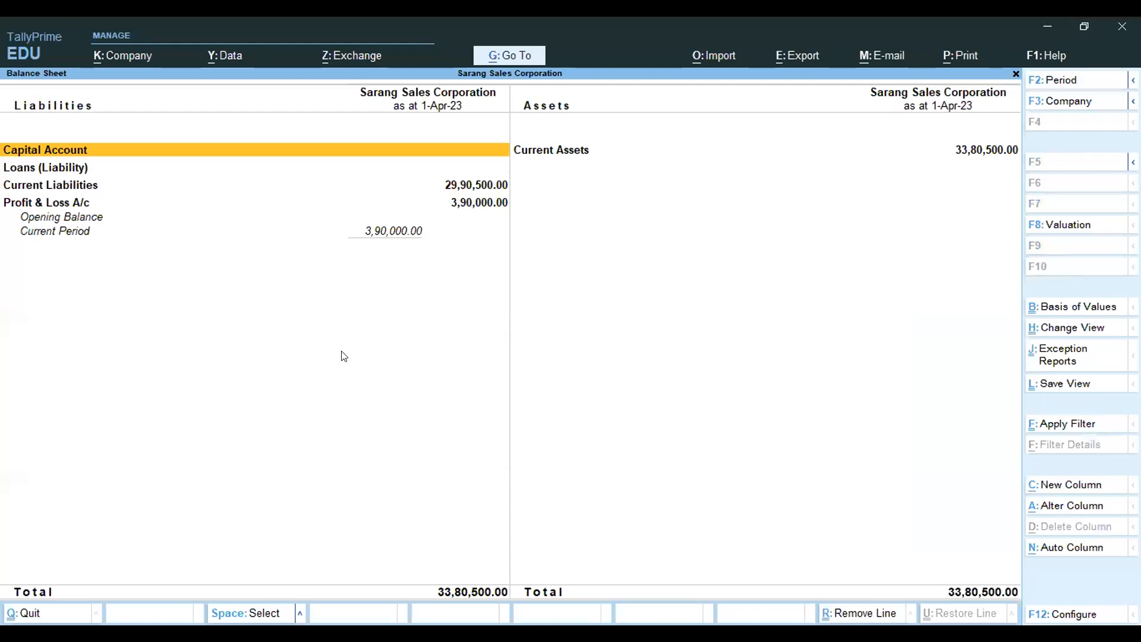
Switch from the Balance Sheet to the Profit & Loss A/c report, and return to the main Gateway of Tally.
{"action": "key", "text": "ctrl+g"}
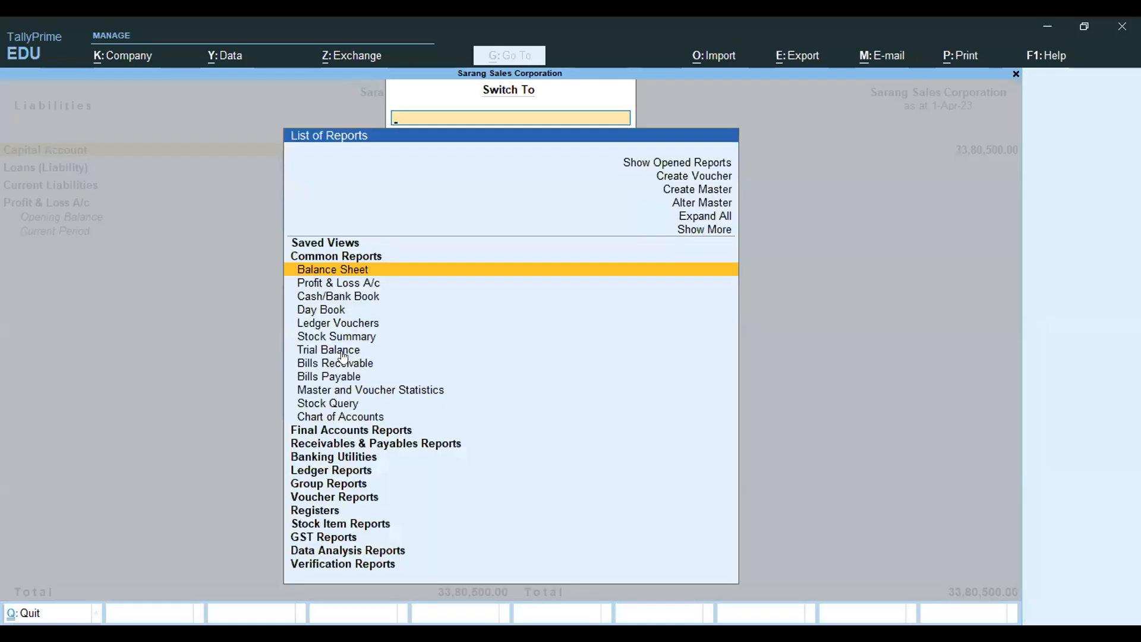
{"action": "key", "text": "Down"}
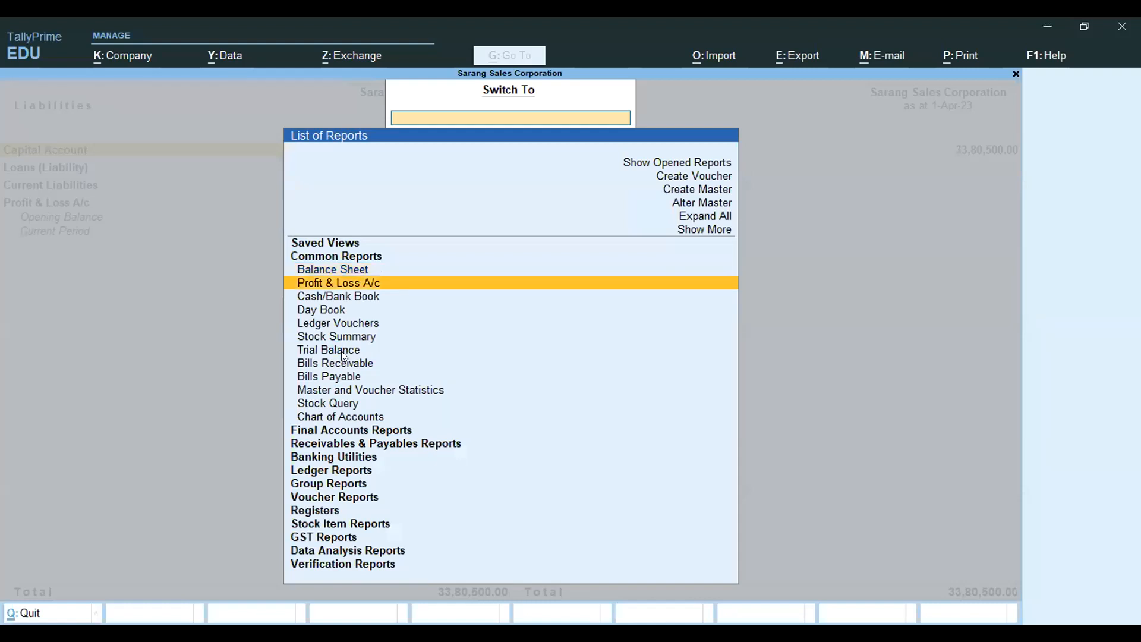
{"action": "key", "text": "Return"}
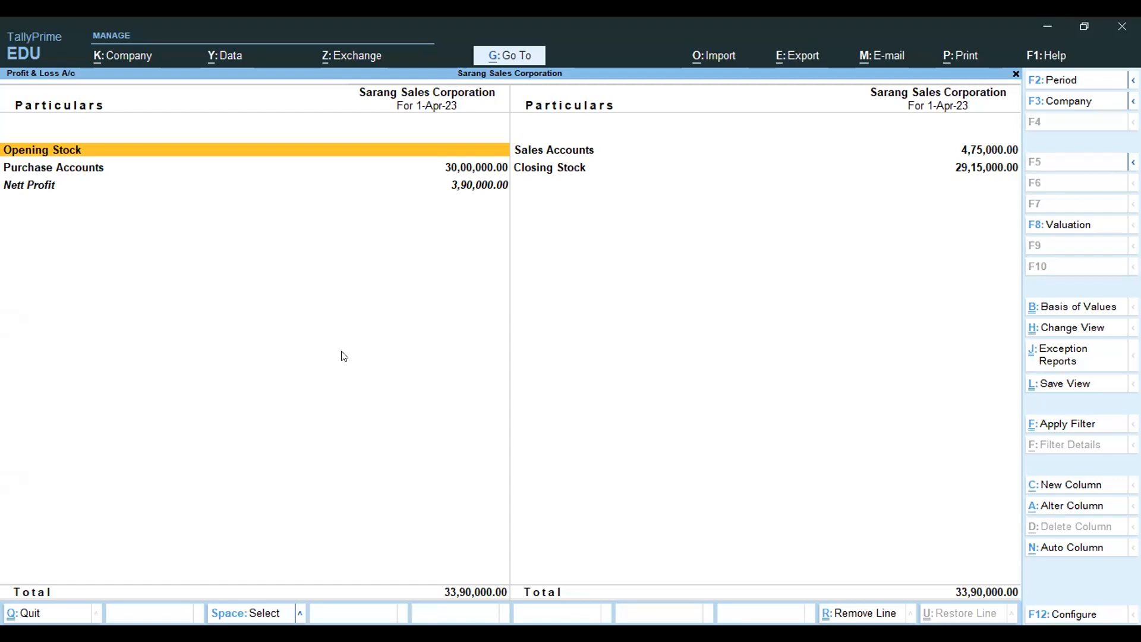
{"action": "key", "text": "Escape"}
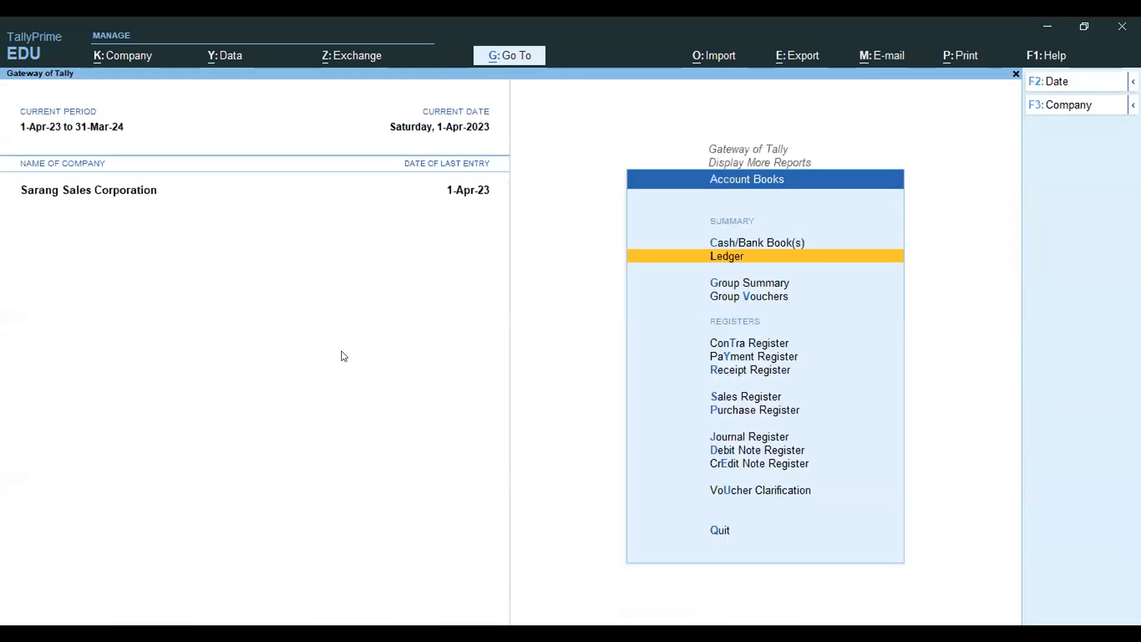
{"action": "key", "text": "Escape"}
{"action": "key", "text": "Escape"}
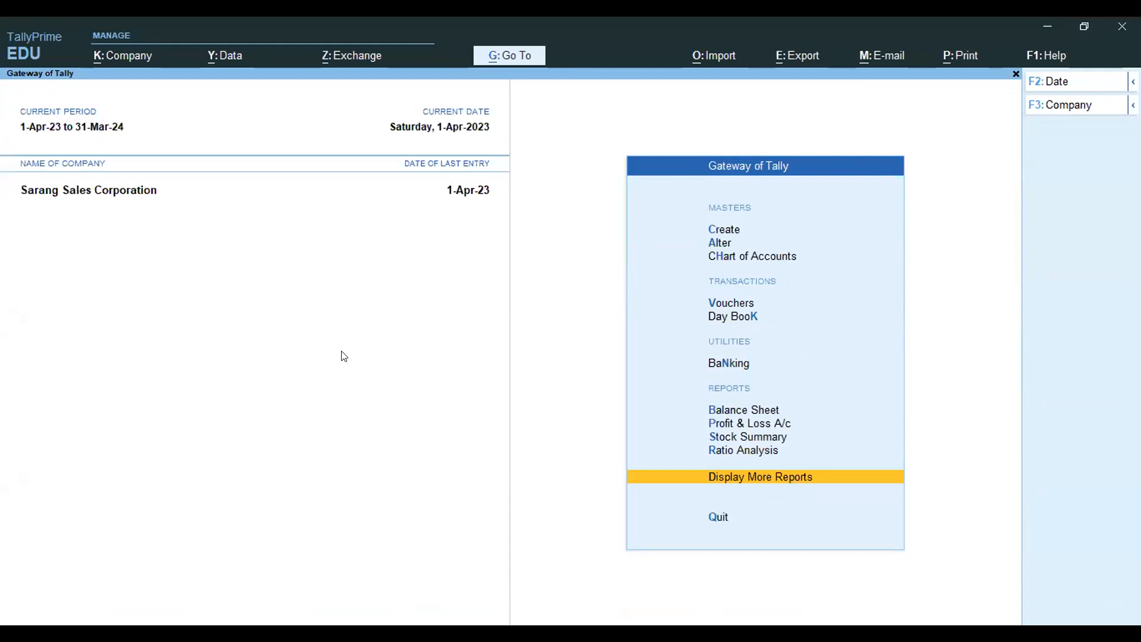
{"action": "key", "text": "Up"}
{"action": "key", "text": "Up"}
{"action": "key", "text": "Up"}
{"action": "key", "text": "Up"}
{"action": "key", "text": "Up"}
{"action": "key", "text": "Up"}
{"action": "key", "text": "Up"}
{"action": "key", "text": "Up"}
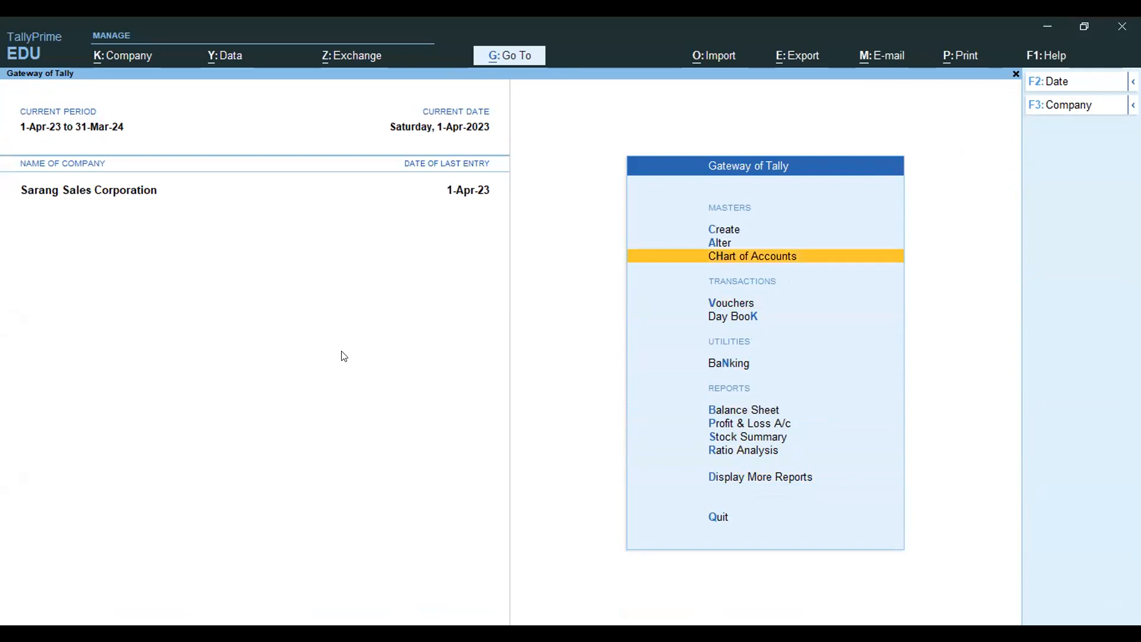
{"action": "key", "text": "alt+k"}
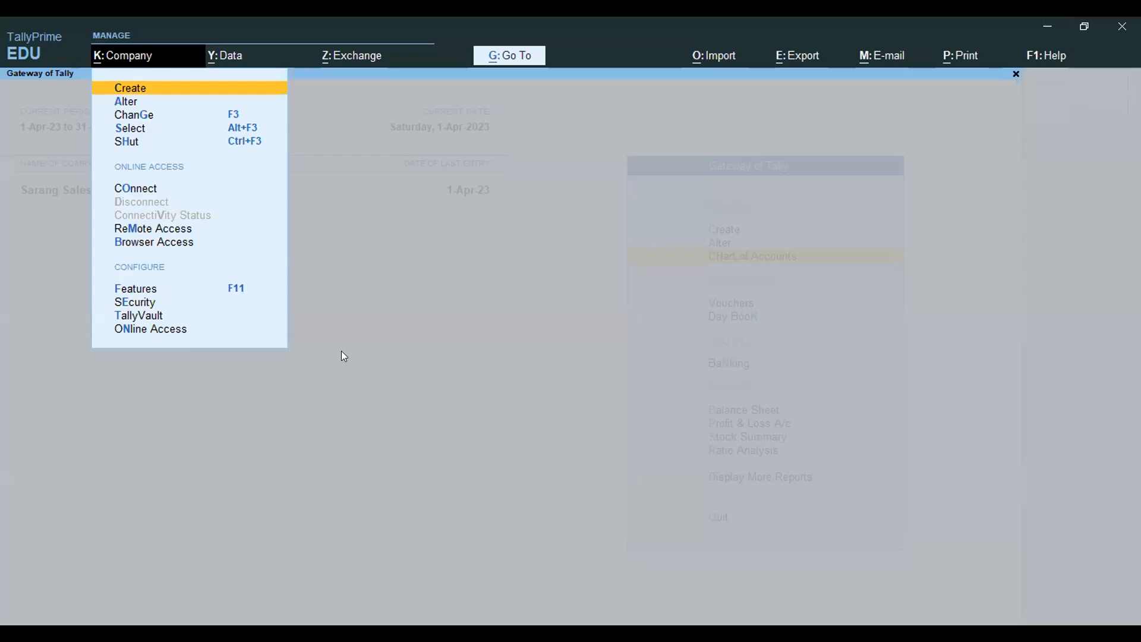
{"action": "key", "text": "Down"}
{"action": "key", "text": "Down"}
{"action": "key", "text": "Down"}
{"action": "key", "text": "Down"}
{"action": "key", "text": "Down"}
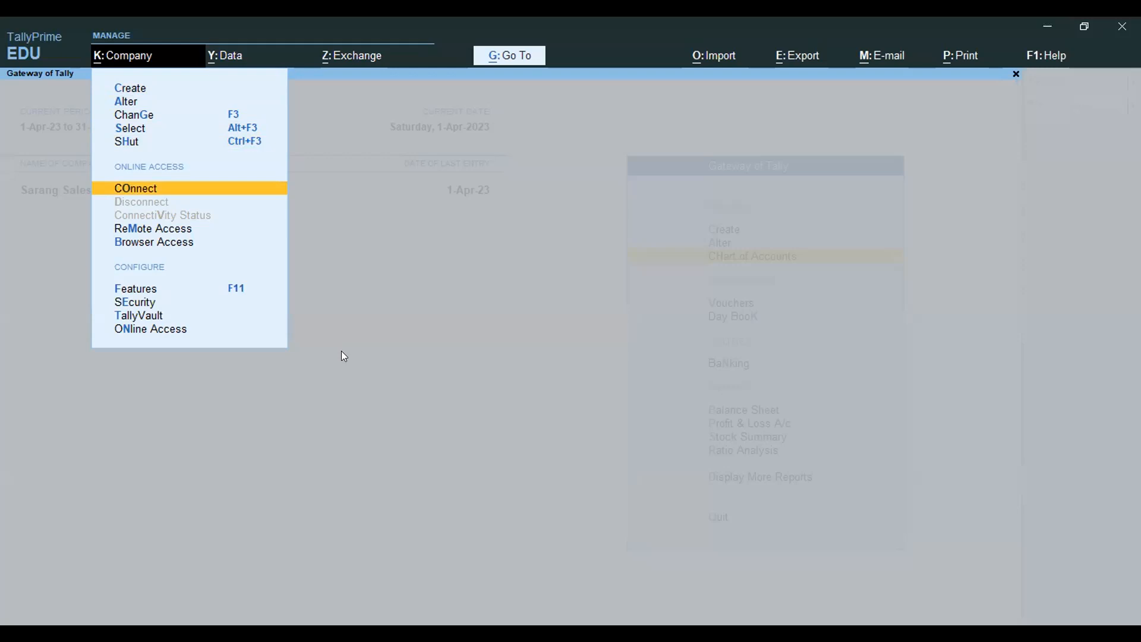
{"action": "key", "text": "Escape"}
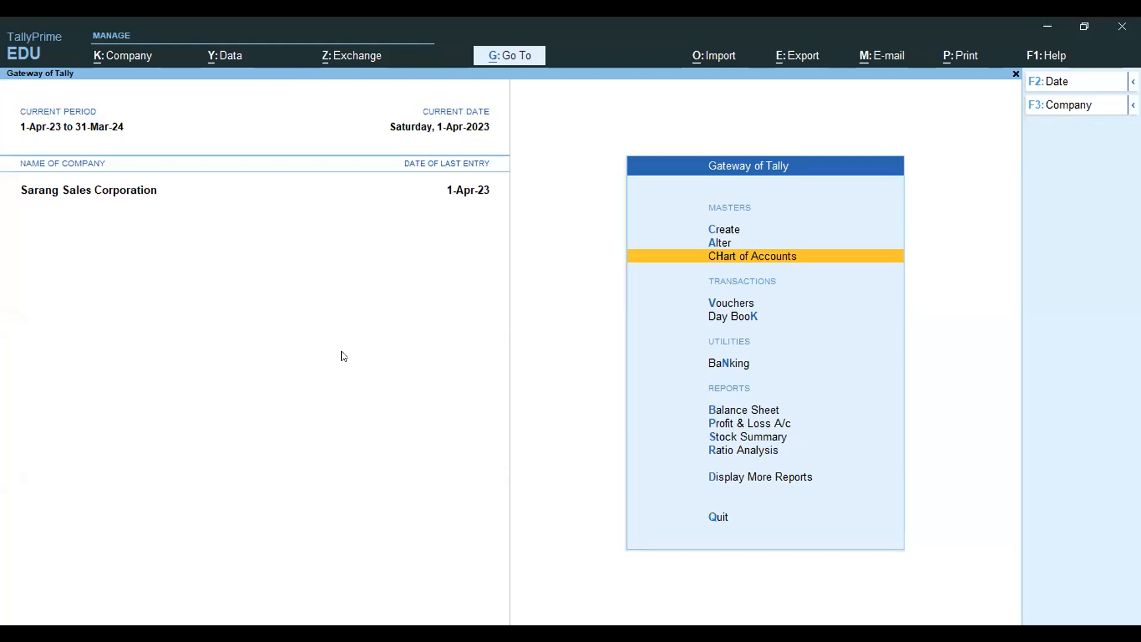
Open the Sales Register from the account books and show the list of April sales vouchers.
{"action": "key", "text": "d"}
{"action": "key", "text": "a"}
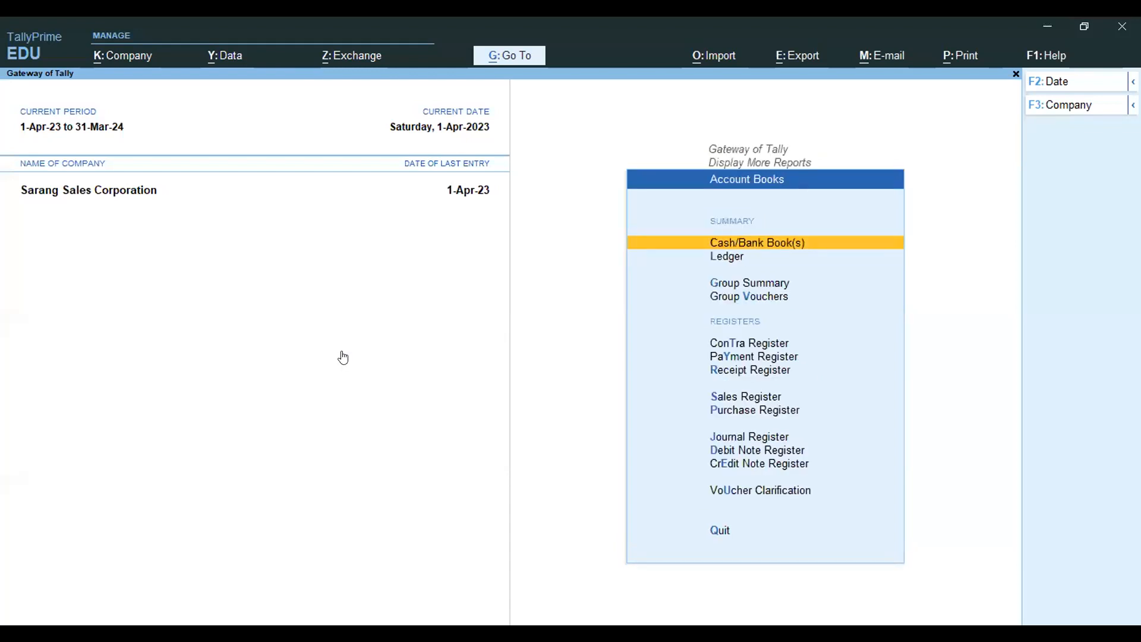
{"action": "key", "text": "s"}
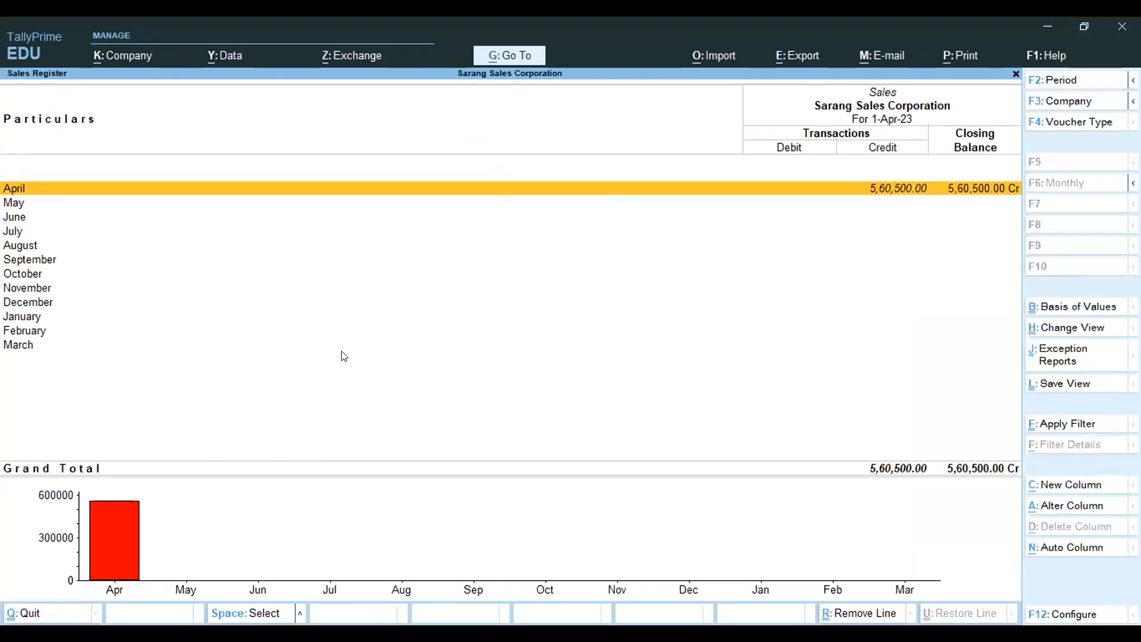
{"action": "key", "text": "Return"}
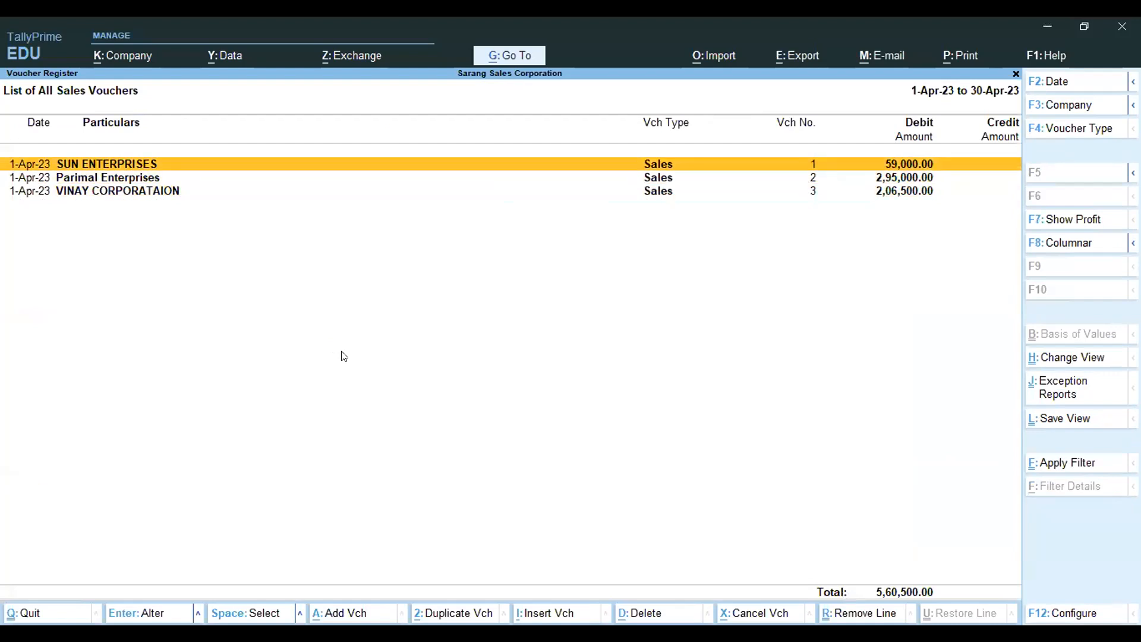
Duplicate sales voucher no. 3 for VINAY CORPORATAION from the April voucher list.
{"action": "key", "text": "Down"}
{"action": "key", "text": "Down"}
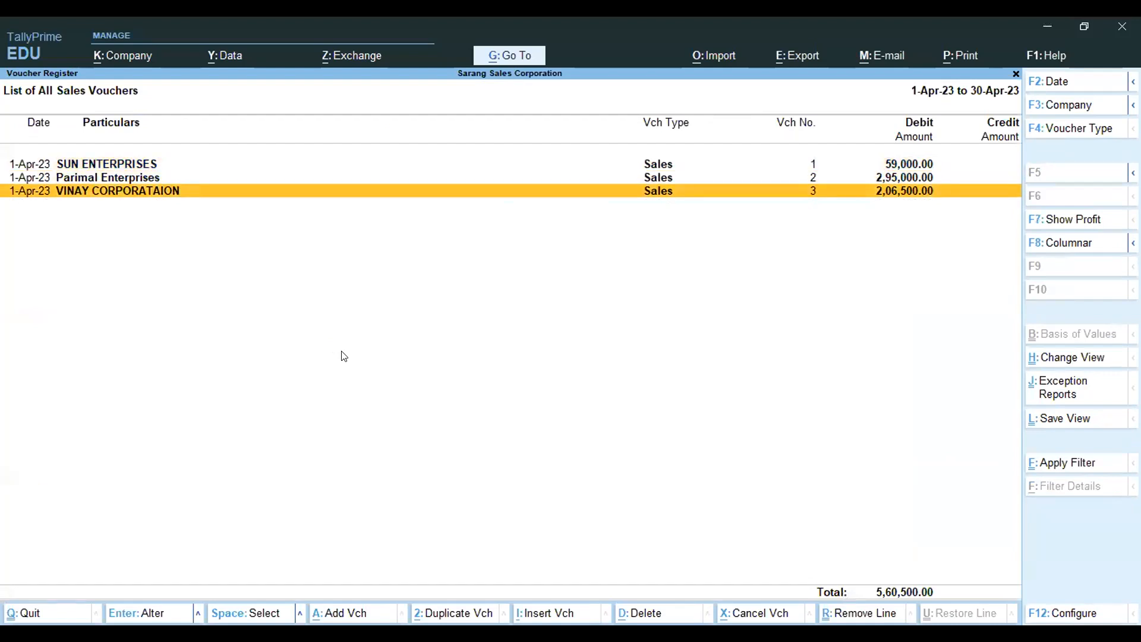
{"action": "key", "text": "Up"}
{"action": "key", "text": "Down"}
{"action": "key", "text": "alt"}
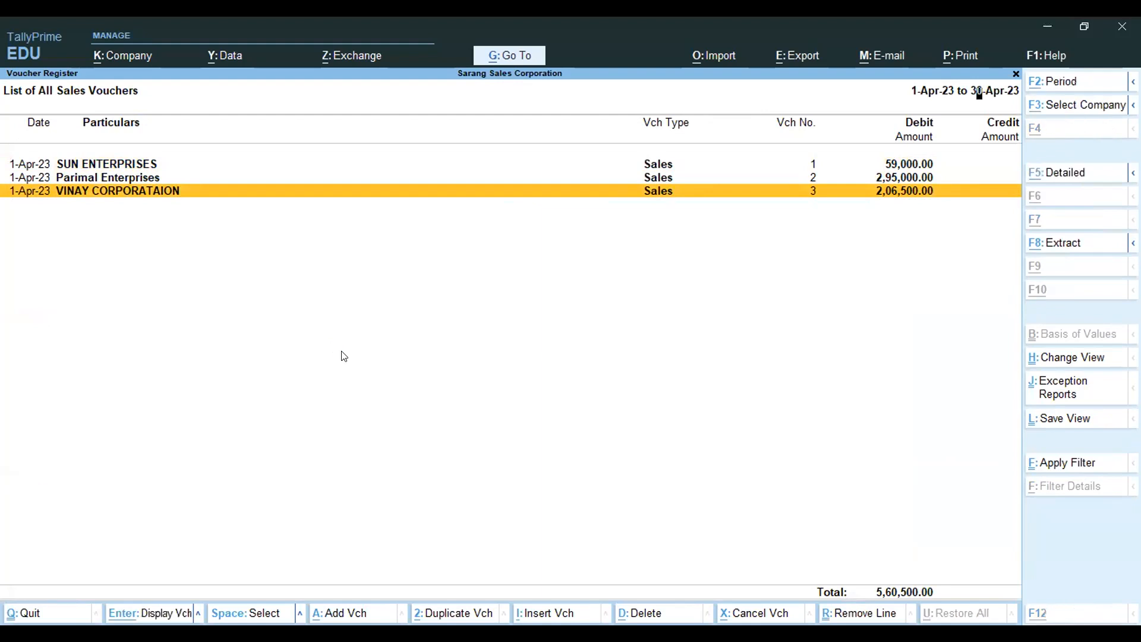
{"action": "key", "text": "alt+2"}
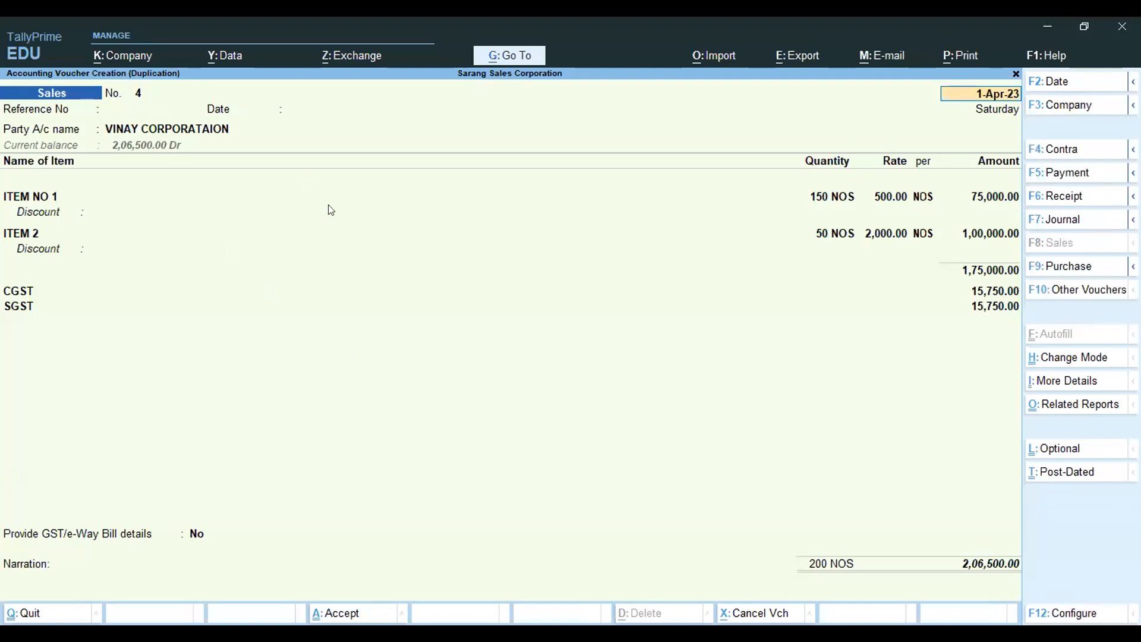
Keep the duplicated voucher's date, party and dispatch details as copied and save it as a new sales voucher.
{"action": "key", "text": "Return"}
{"action": "key", "text": "Return"}
{"action": "key", "text": "Return"}
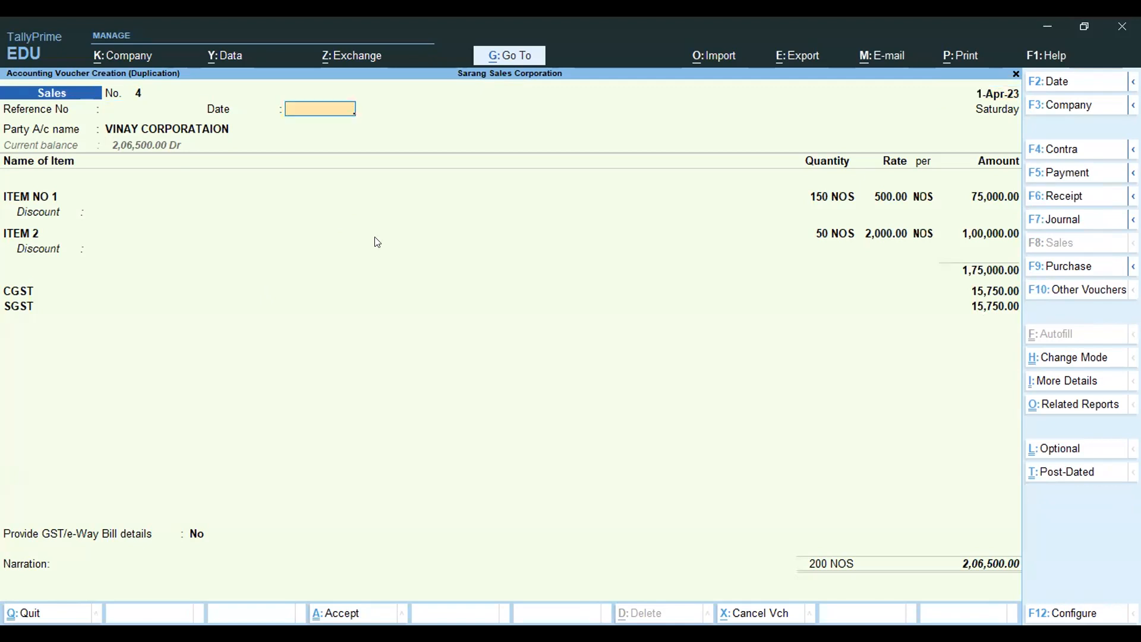
{"action": "key", "text": "Return"}
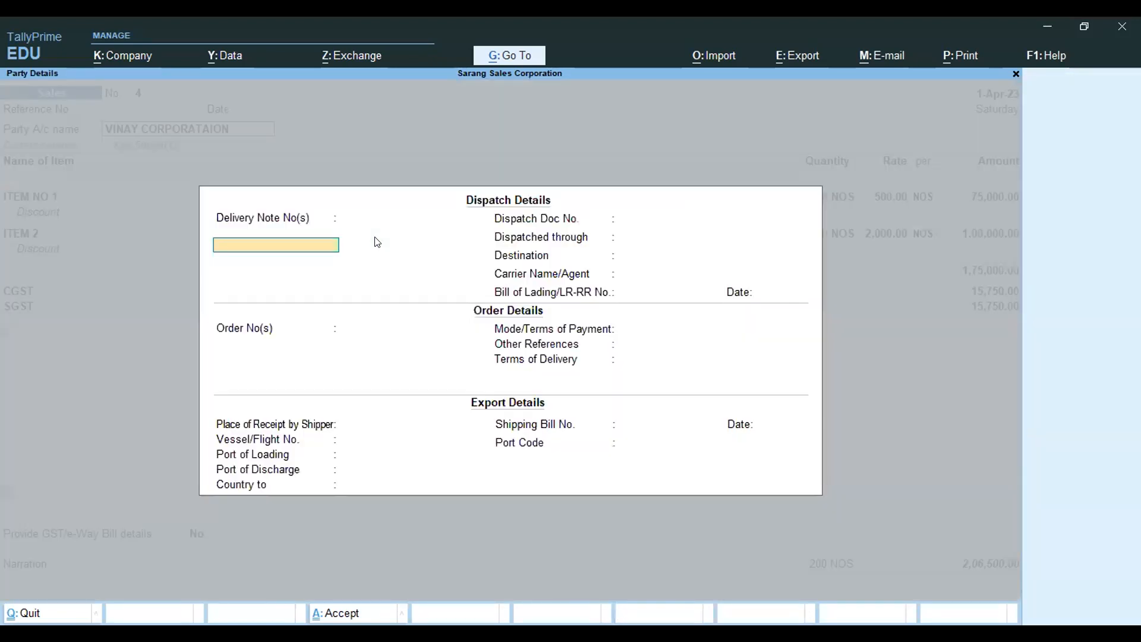
{"action": "key", "text": "Return"}
{"action": "key", "text": "Return"}
{"action": "key", "text": "Return"}
{"action": "key", "text": "ctrl+a"}
{"action": "key", "text": "ctrl+a"}
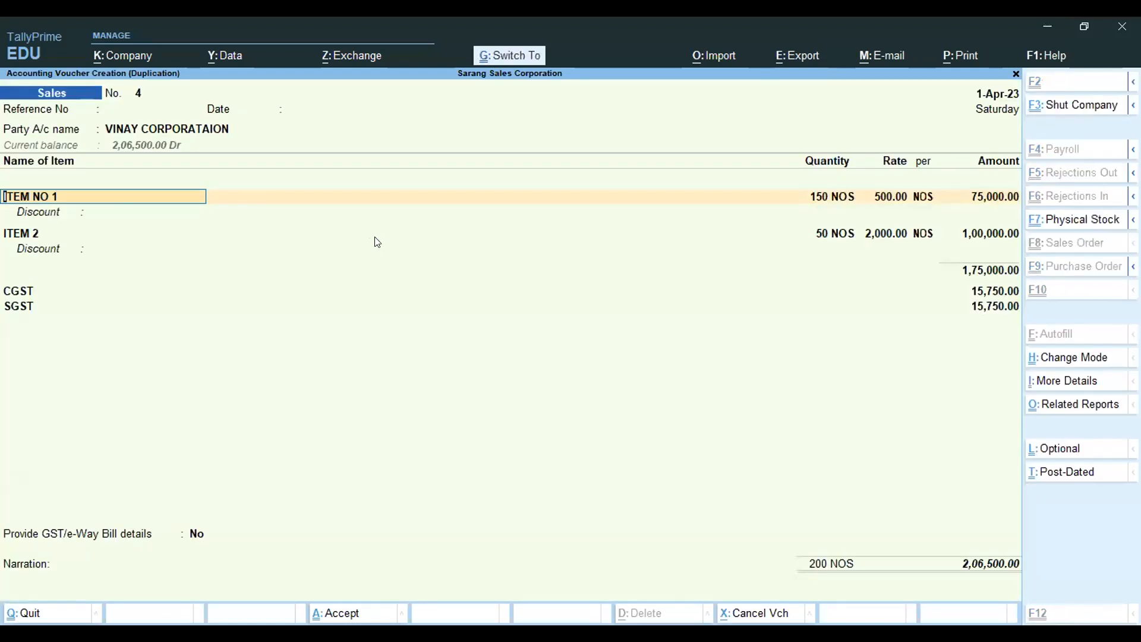
{"action": "key", "text": "ctrl+a"}
{"action": "key", "text": "n"}
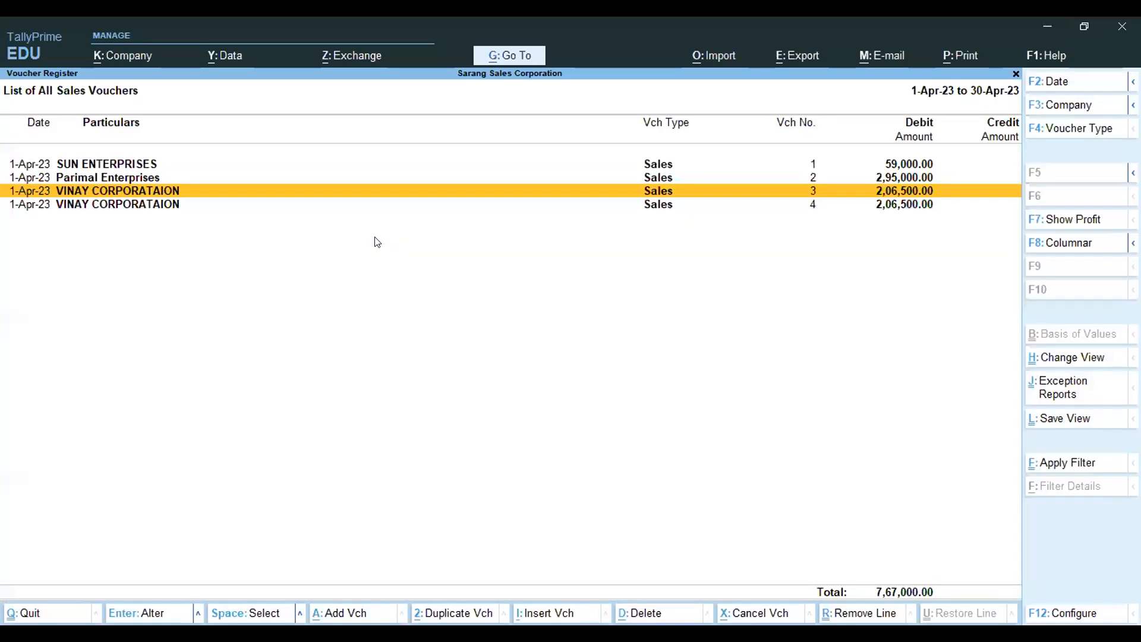
Open sales voucher no. 4 for alteration and proceed past the party account to its dispatch details.
{"action": "key", "text": "Down"}
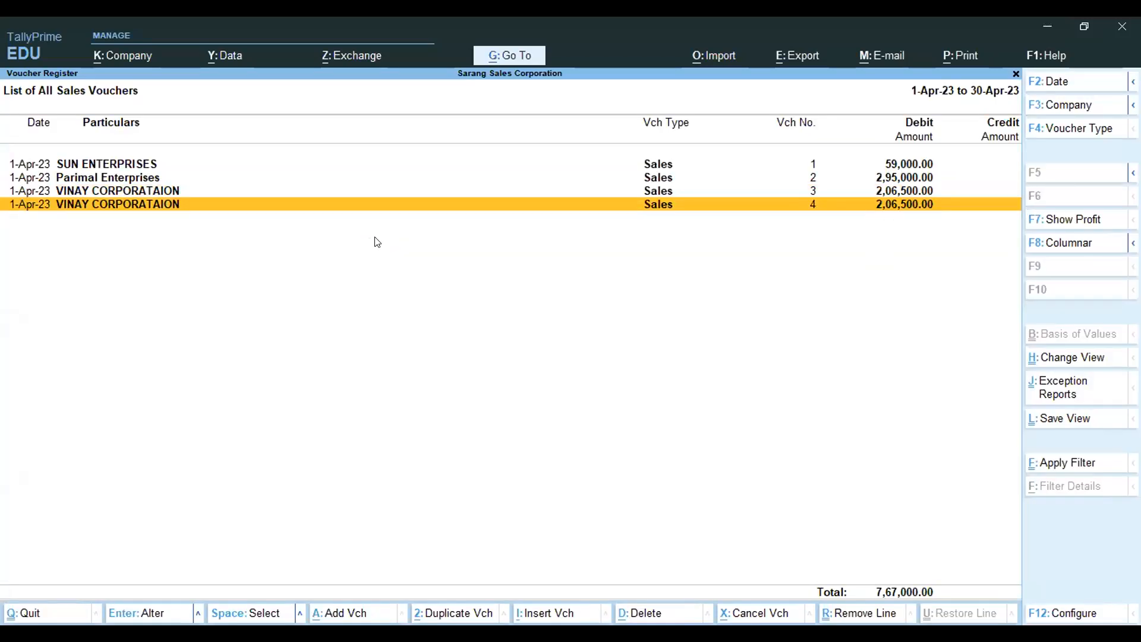
{"action": "key", "text": "Return"}
{"action": "key", "text": "Return"}
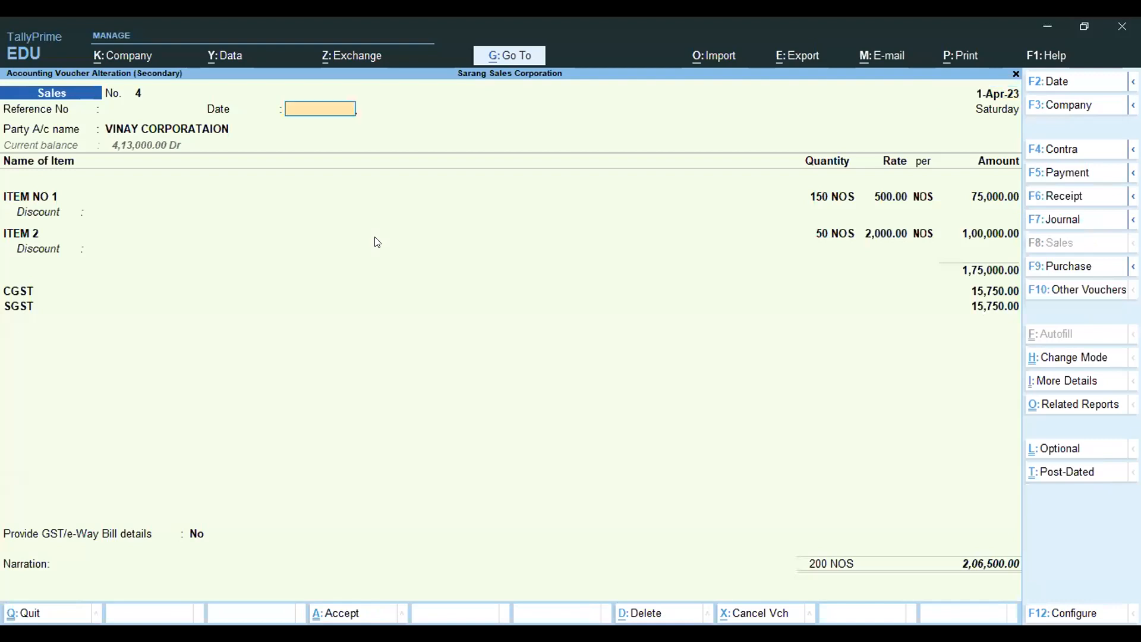
{"action": "key", "text": "Return"}
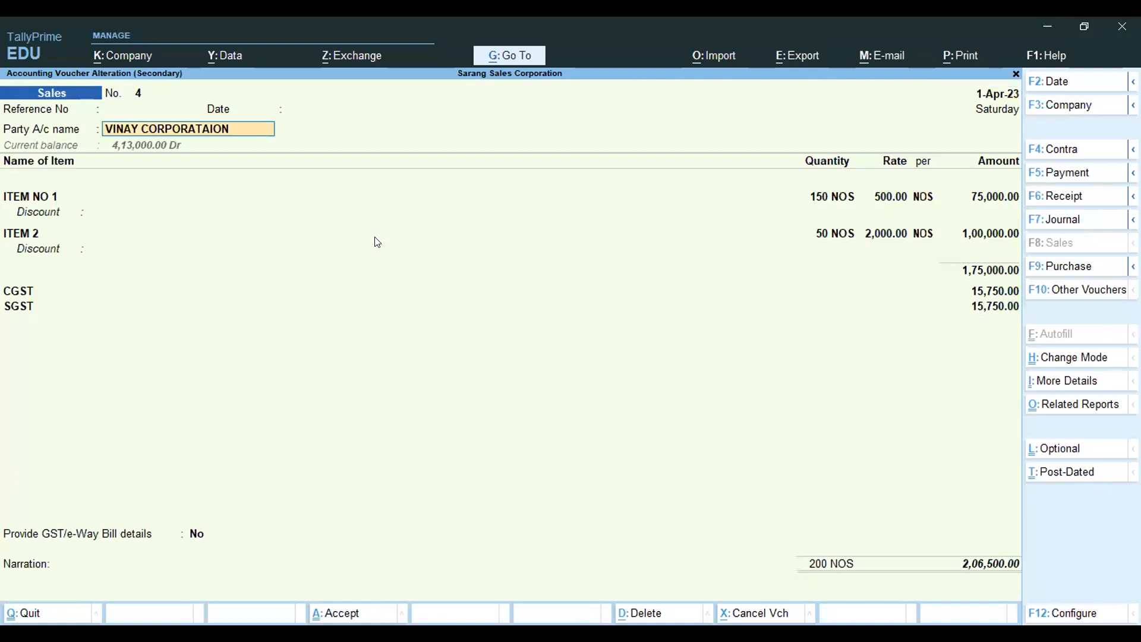
{"action": "key", "text": "Return"}
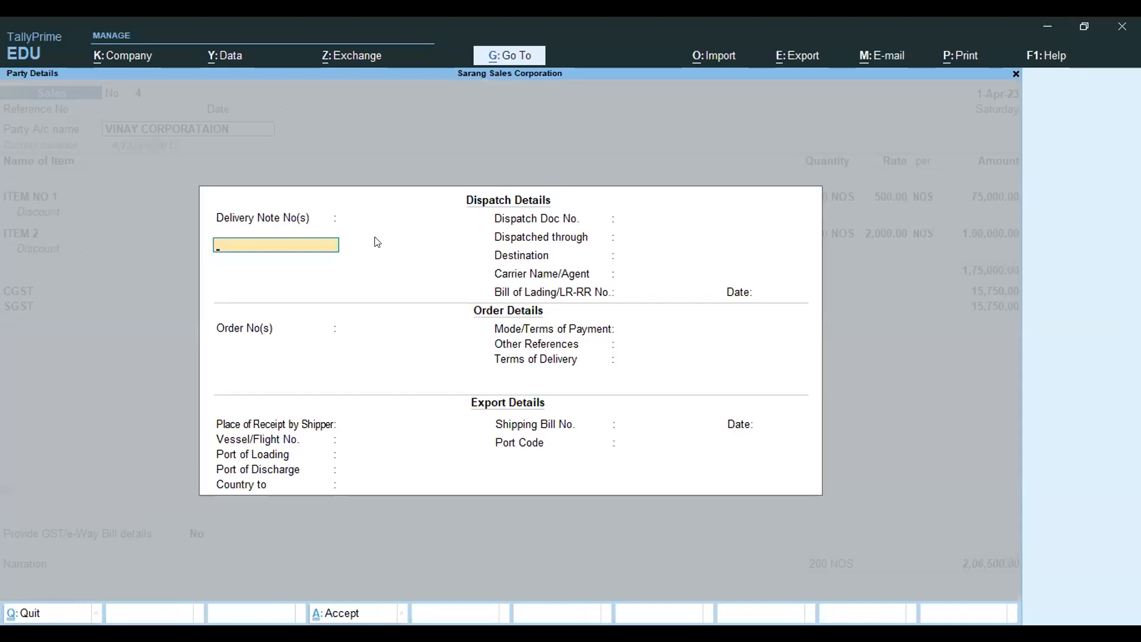
Go through the voucher's dispatch, order and export fields without entering anything, and back out of the party details.
{"action": "key", "text": "Return"}
{"action": "key", "text": "Return"}
{"action": "key", "text": "Return"}
{"action": "key", "text": "Return"}
{"action": "key", "text": "Return"}
{"action": "key", "text": "Return"}
{"action": "key", "text": "Return"}
{"action": "key", "text": "Return"}
{"action": "key", "text": "Return"}
{"action": "key", "text": "Return"}
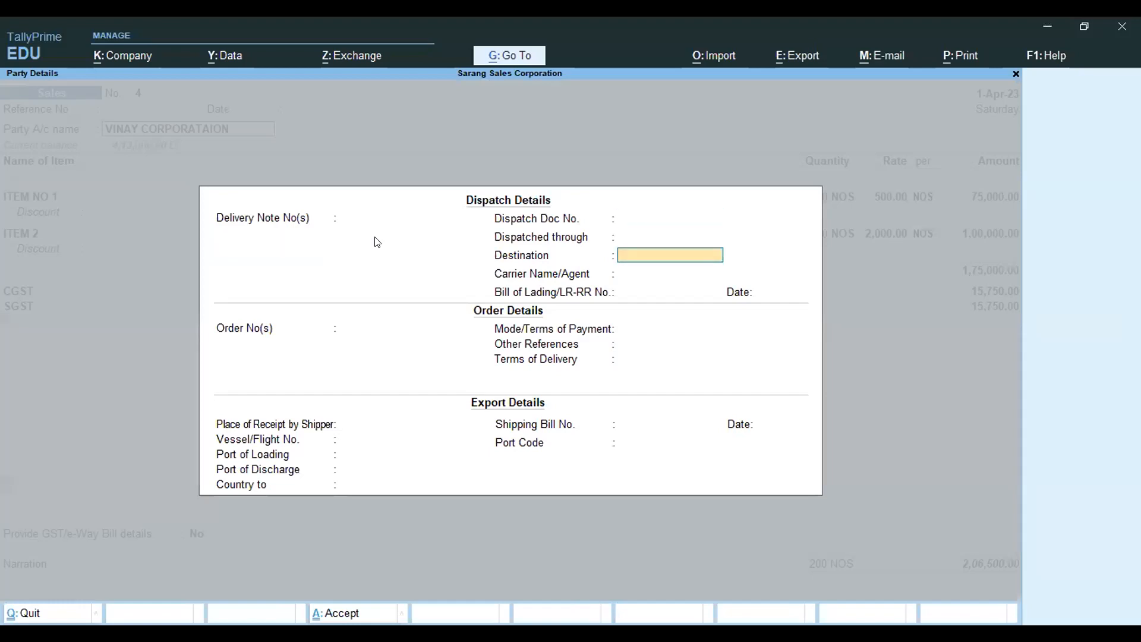
{"action": "key", "text": "Return"}
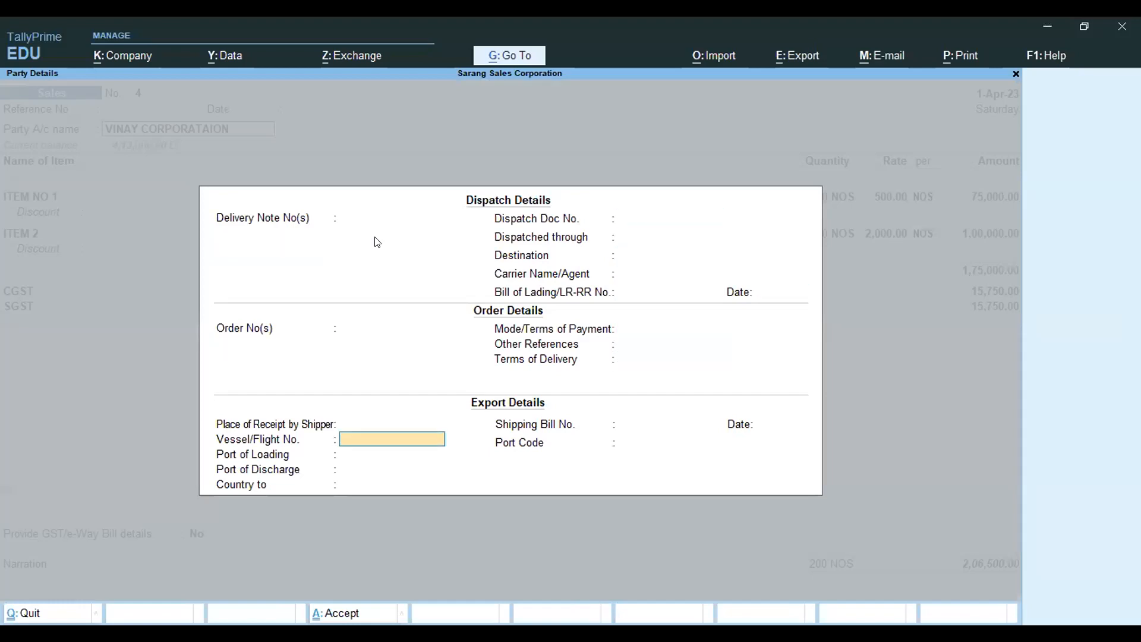
{"action": "key", "text": "ctrl+a"}
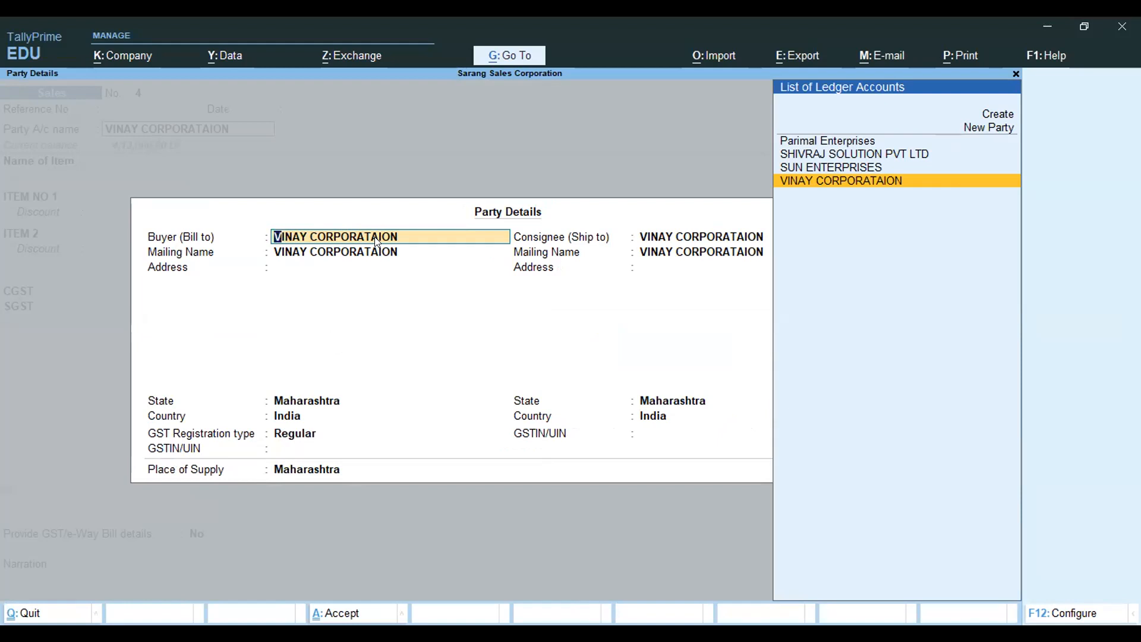
{"action": "key", "text": "Escape"}
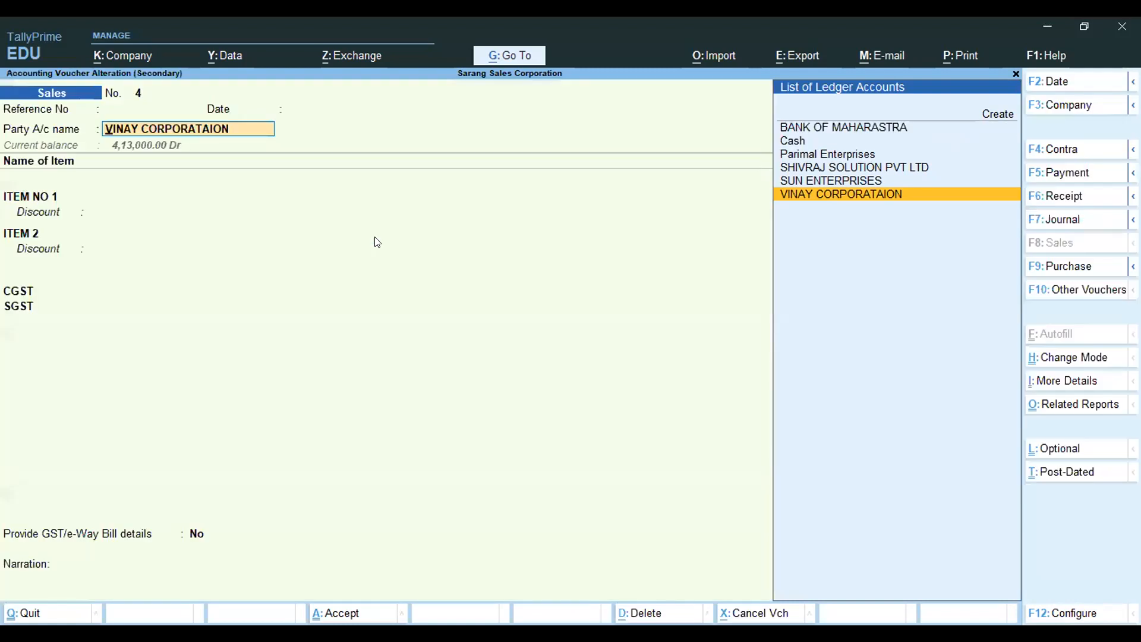
Back out of sales voucher no. 4 and quit its alteration without saving.
{"action": "key", "text": "BackSpace"}
{"action": "key", "text": "BackSpace"}
{"action": "key", "text": "BackSpace"}
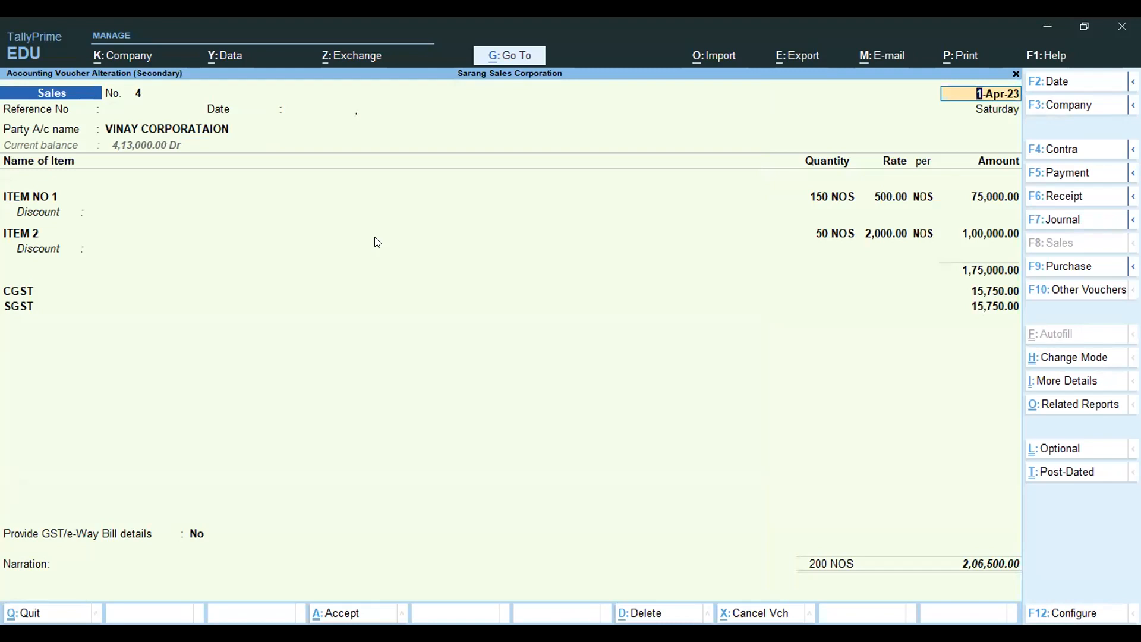
{"action": "key", "text": "Escape"}
{"action": "key", "text": "Escape"}
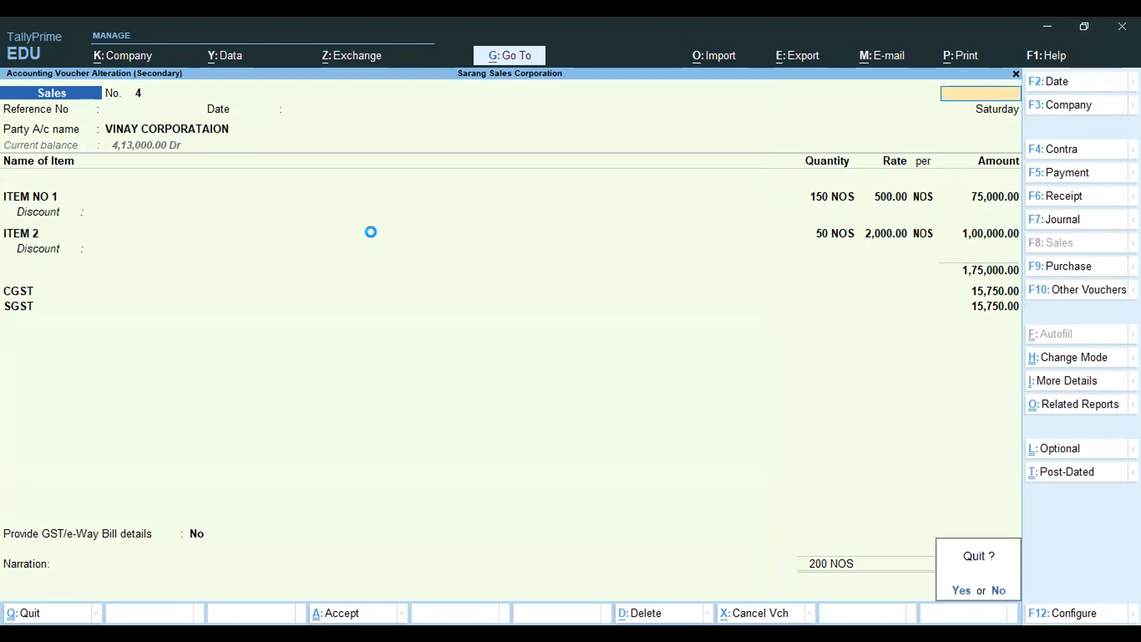
{"action": "key", "text": "y"}
Delete sales voucher no. 3 for VINAY CORPORATAION from the April voucher list and confirm the deletion.
{"action": "key", "text": "Up"}
{"action": "key", "text": "Up"}
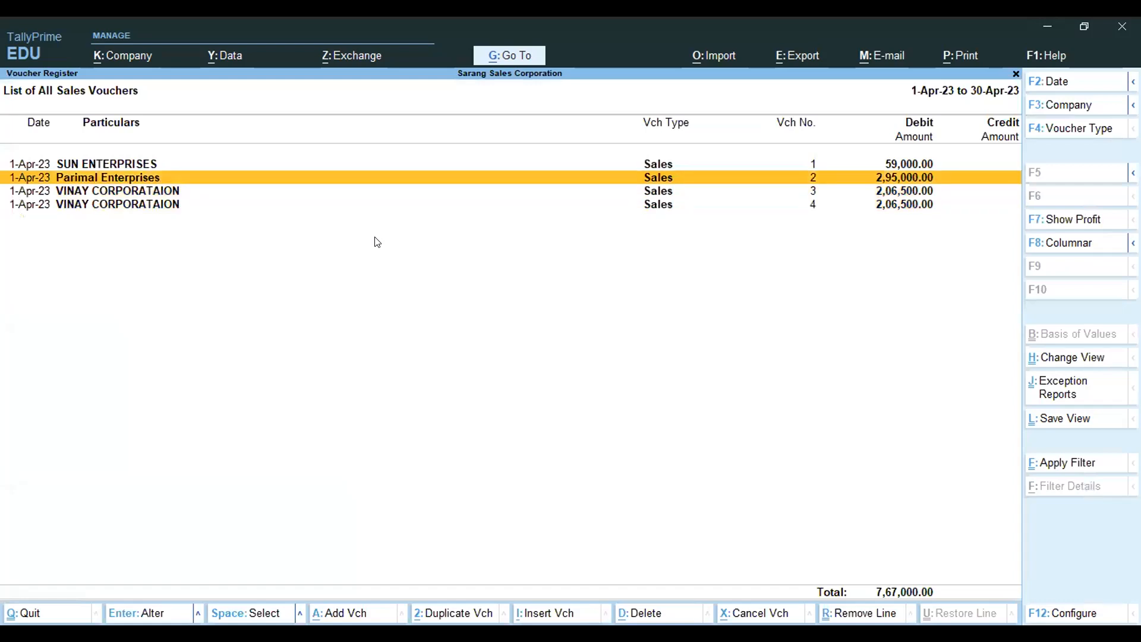
{"action": "key", "text": "Down"}
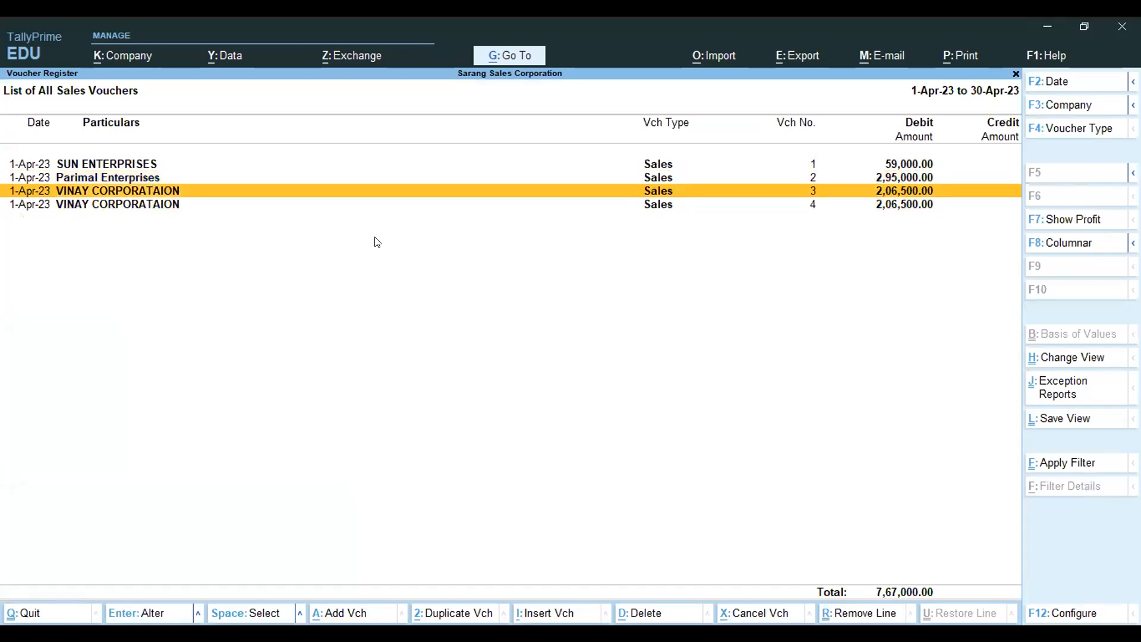
{"action": "key", "text": "alt"}
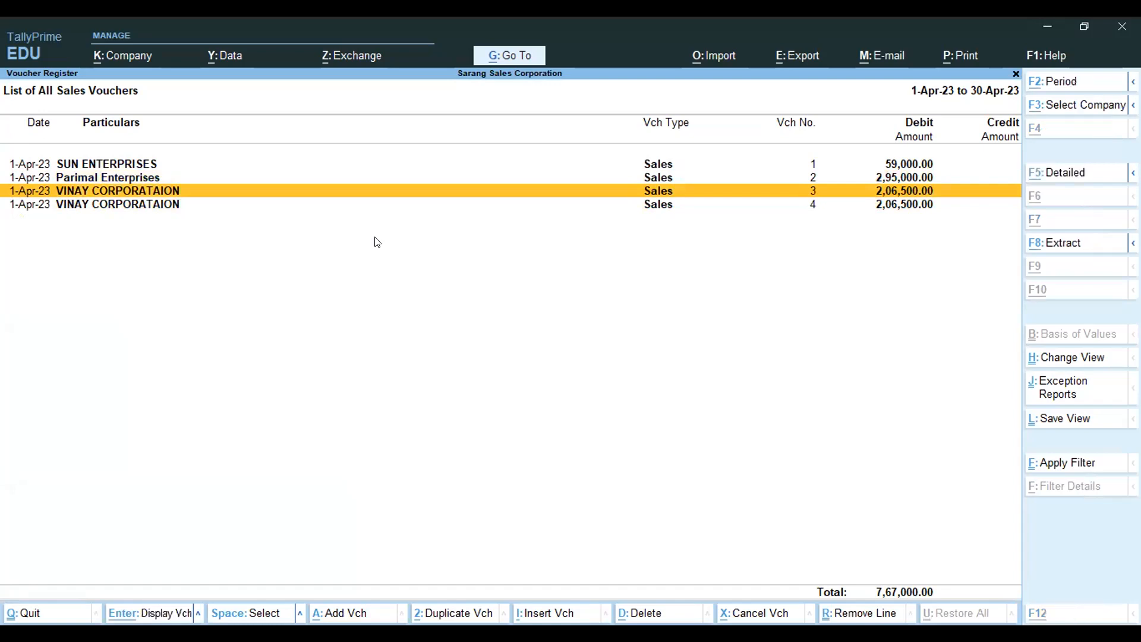
{"action": "key", "text": "alt+d"}
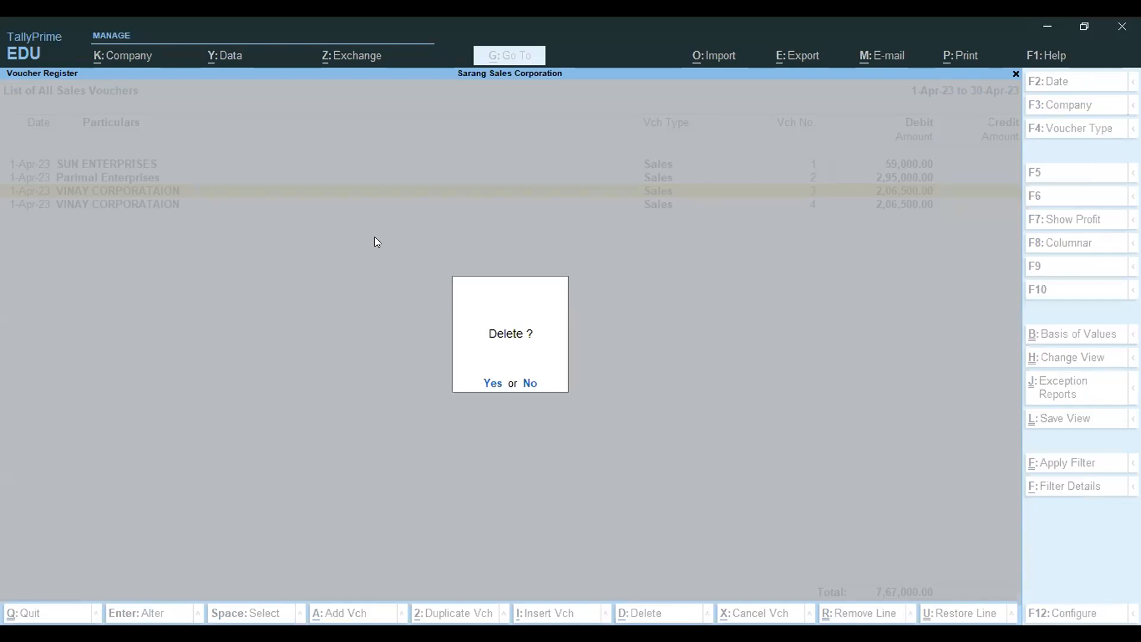
{"action": "key", "text": "y"}
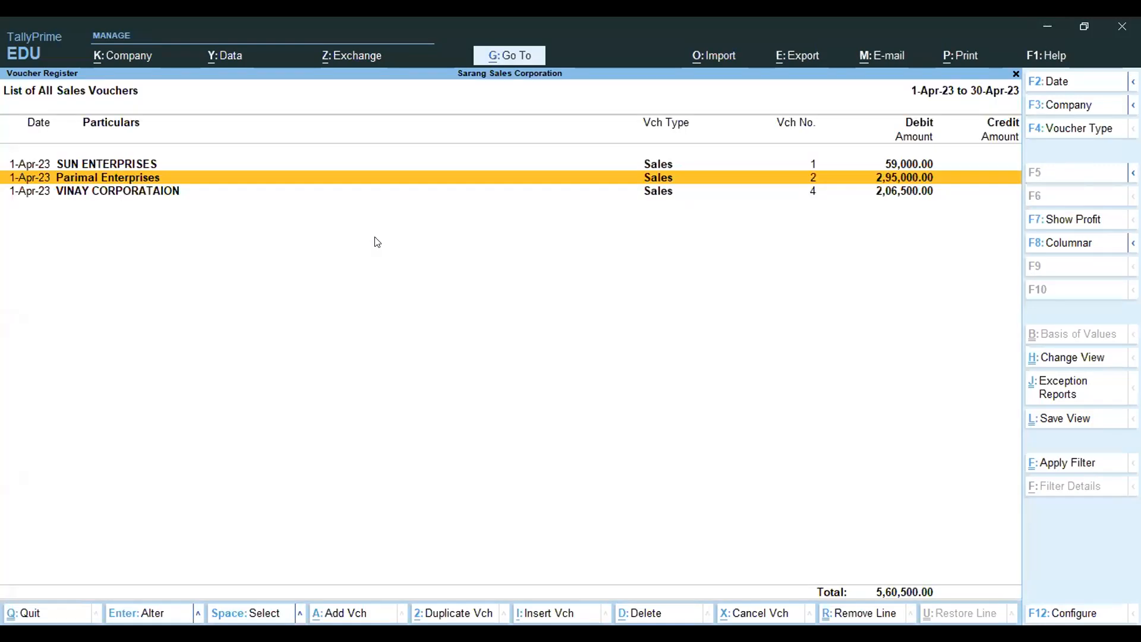
Start adding a new sales voucher from the April voucher list, skip its reference number and quit it without saving.
{"action": "key", "text": "Down"}
{"action": "key", "text": "Up"}
{"action": "key", "text": "Down"}
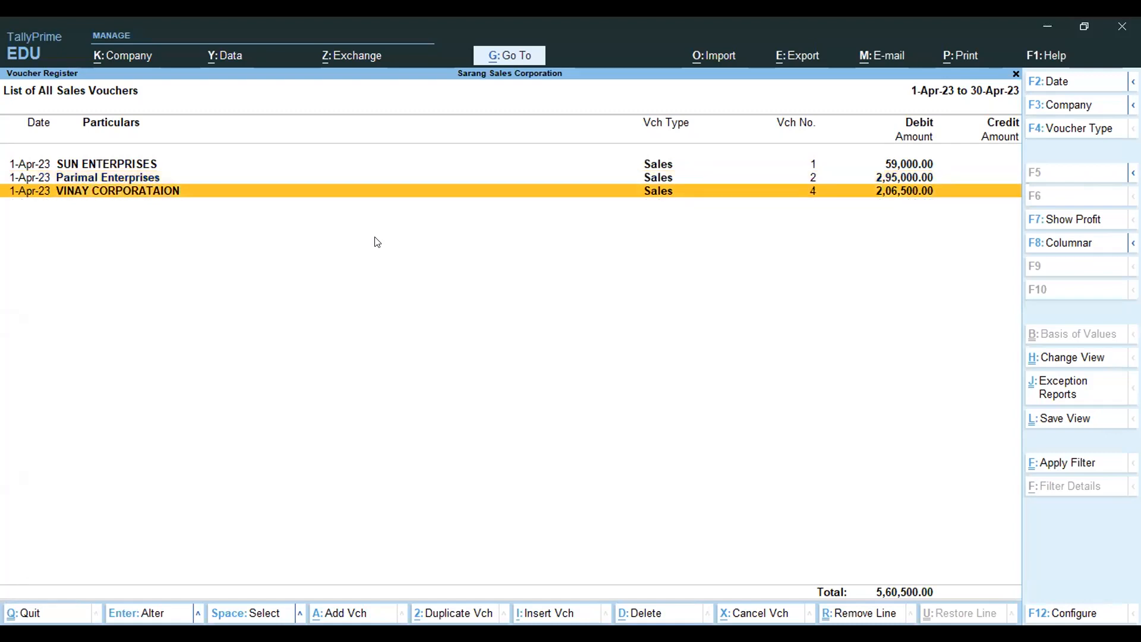
{"action": "key", "text": "Up"}
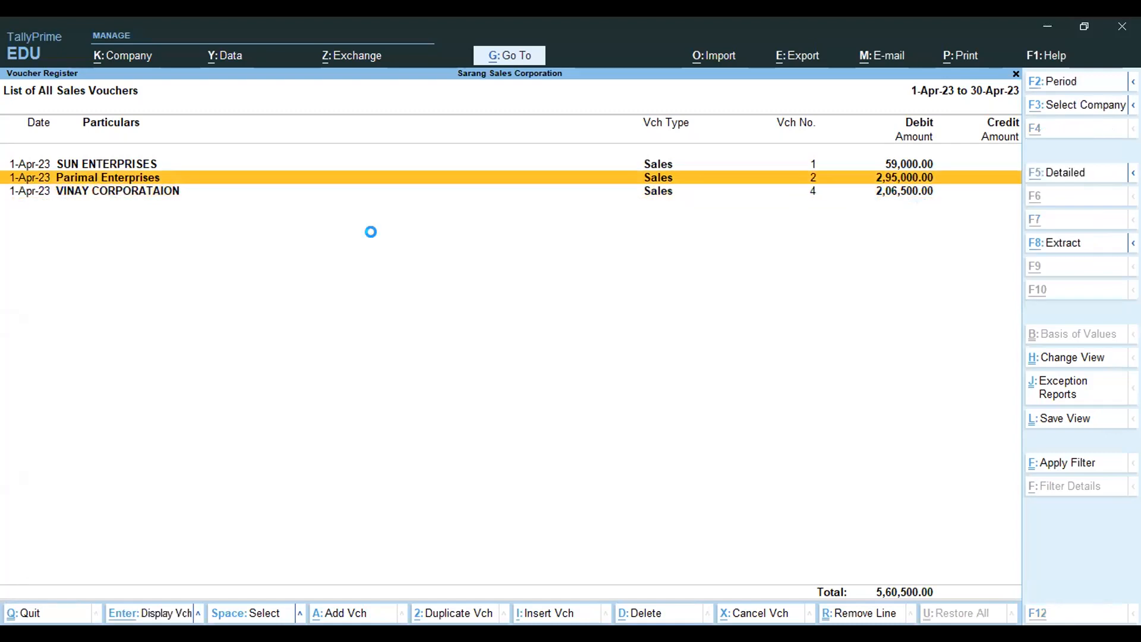
{"action": "key", "text": "alt+a"}
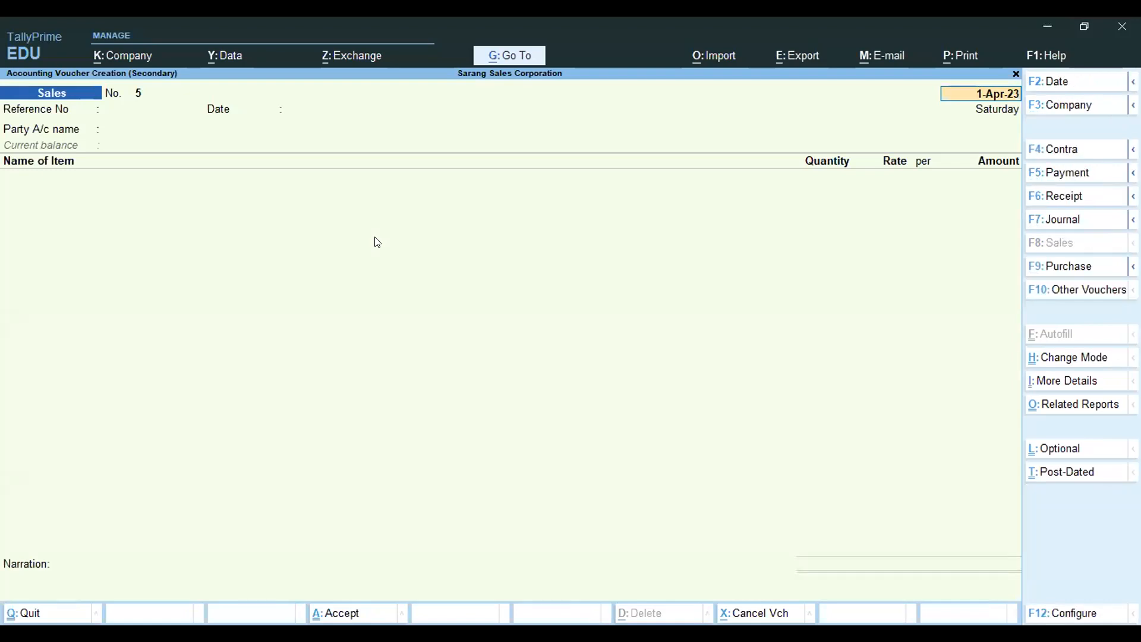
{"action": "key", "text": "Return"}
{"action": "key", "text": "Return"}
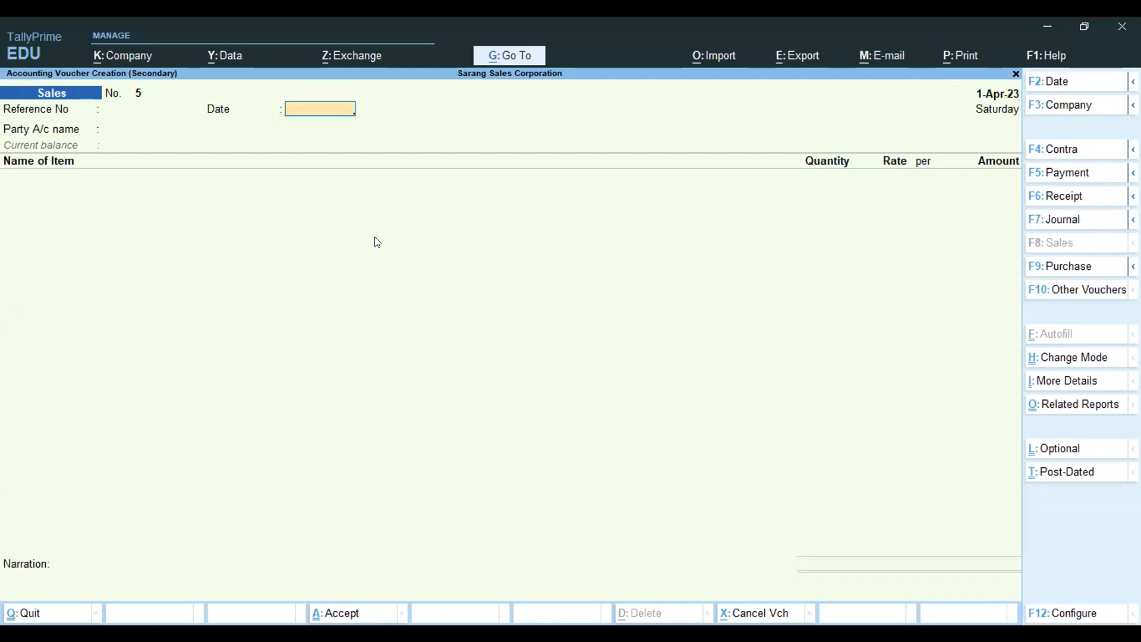
{"action": "key", "text": "Escape"}
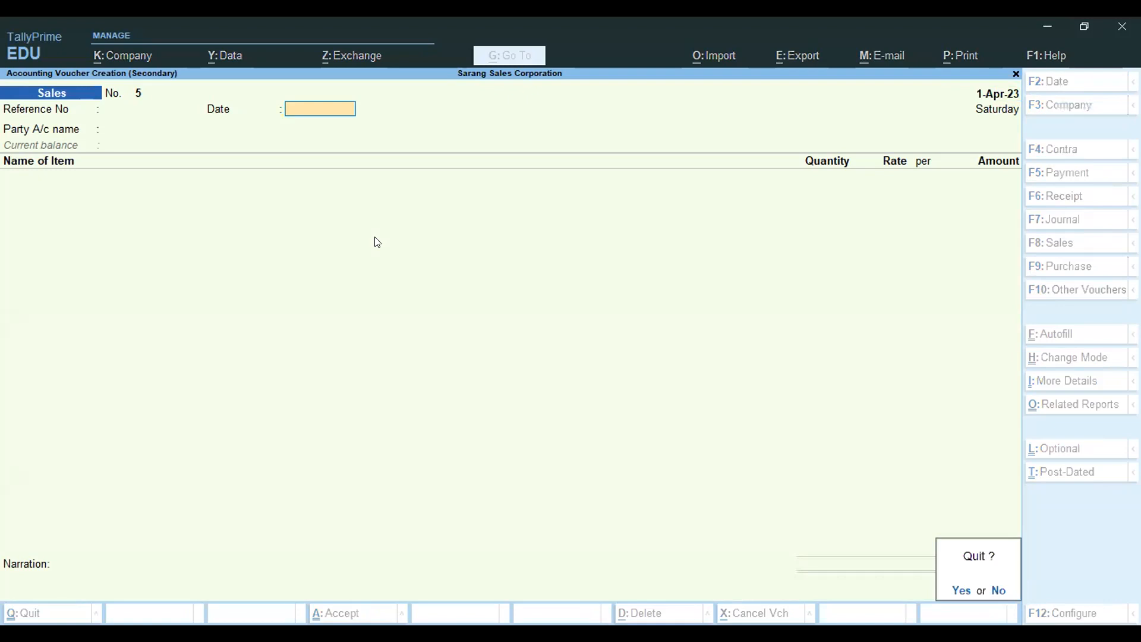
{"action": "key", "text": "y"}
Open sales voucher no. 1 for SUN ENTERPRISES for alteration and go to its party account selection.
{"action": "key", "text": "Down"}
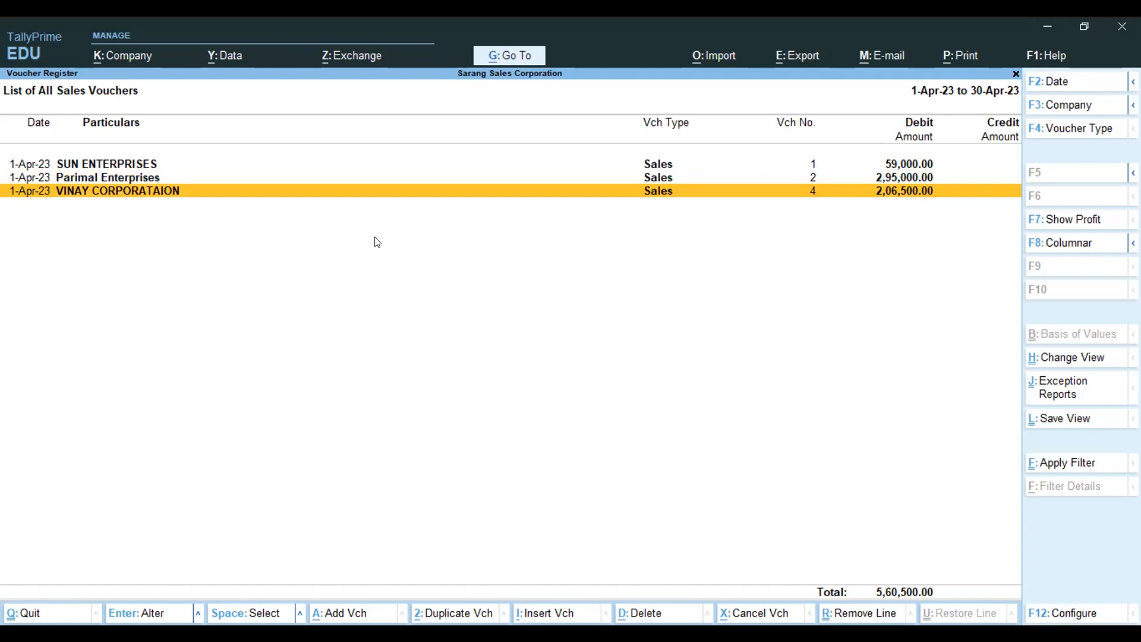
{"action": "key", "text": "Up"}
{"action": "key", "text": "Up"}
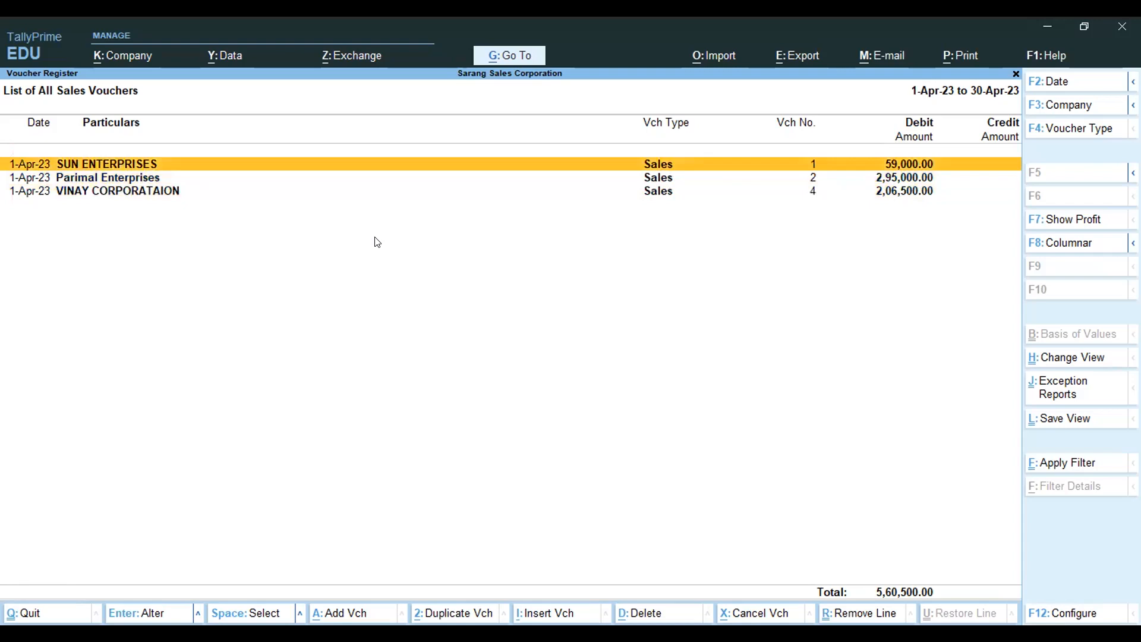
{"action": "key", "text": "Return"}
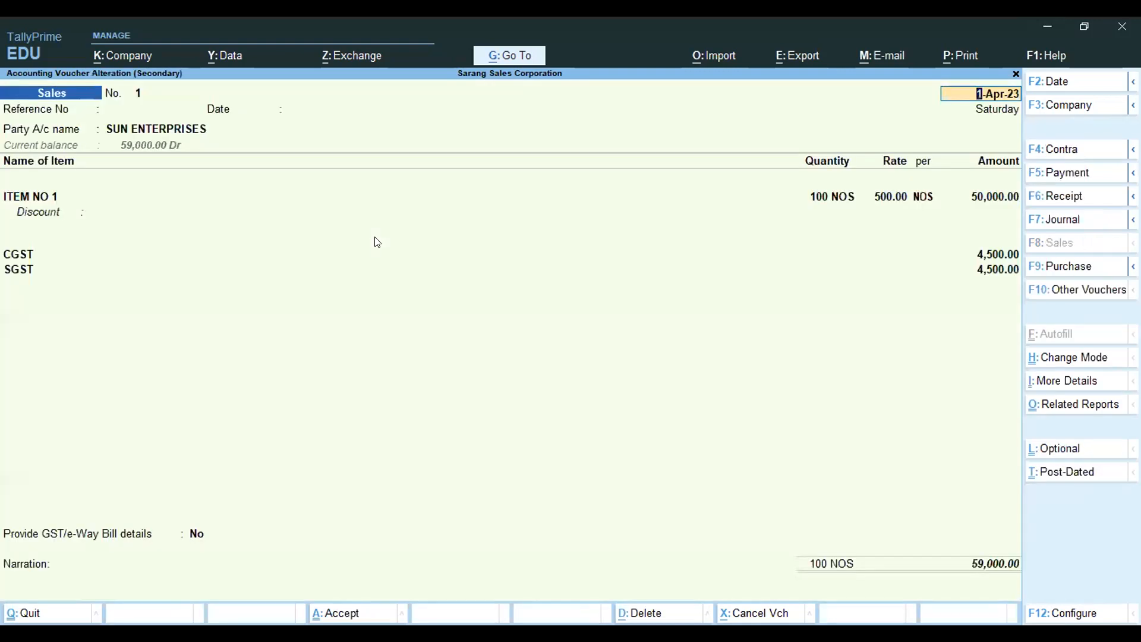
{"action": "key", "text": "Return"}
{"action": "key", "text": "Return"}
{"action": "key", "text": "Return"}
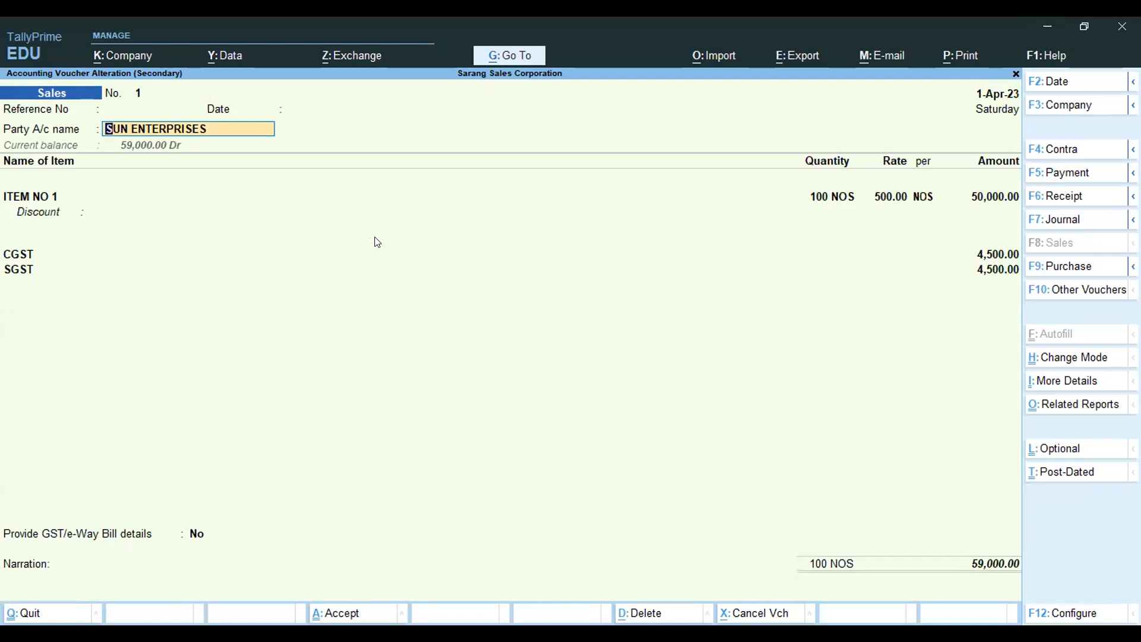
{"action": "key", "text": "Return"}
{"action": "key", "text": "Escape"}
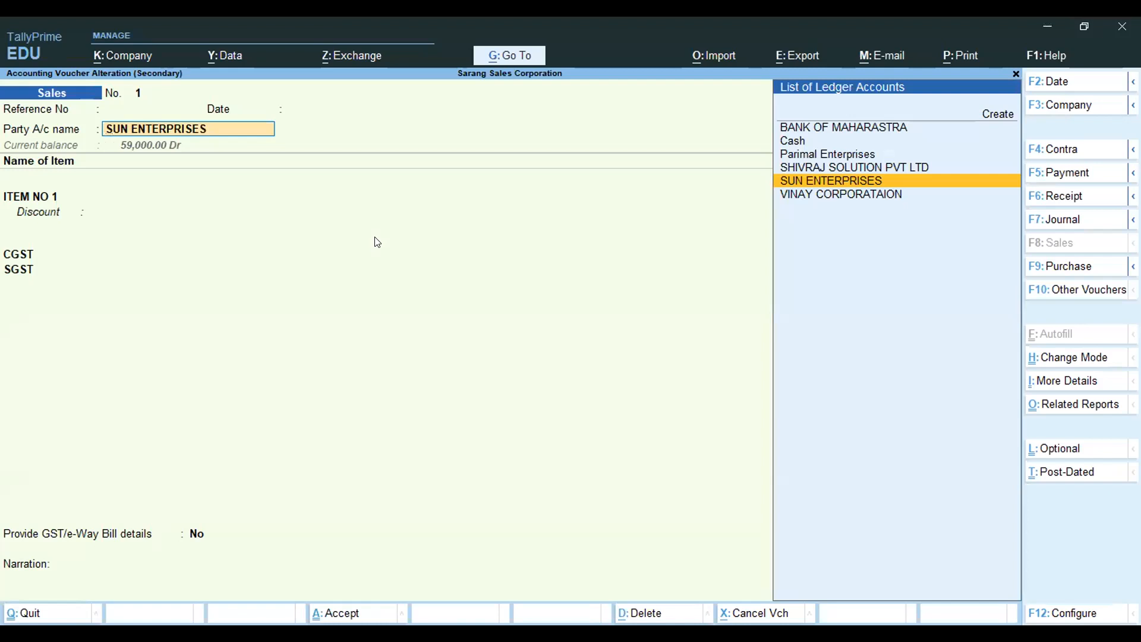
Open the creation form for a new ledger from the party account field and quit it without creating anything.
{"action": "key", "text": "ctrl"}
{"action": "key", "text": "alt+c"}
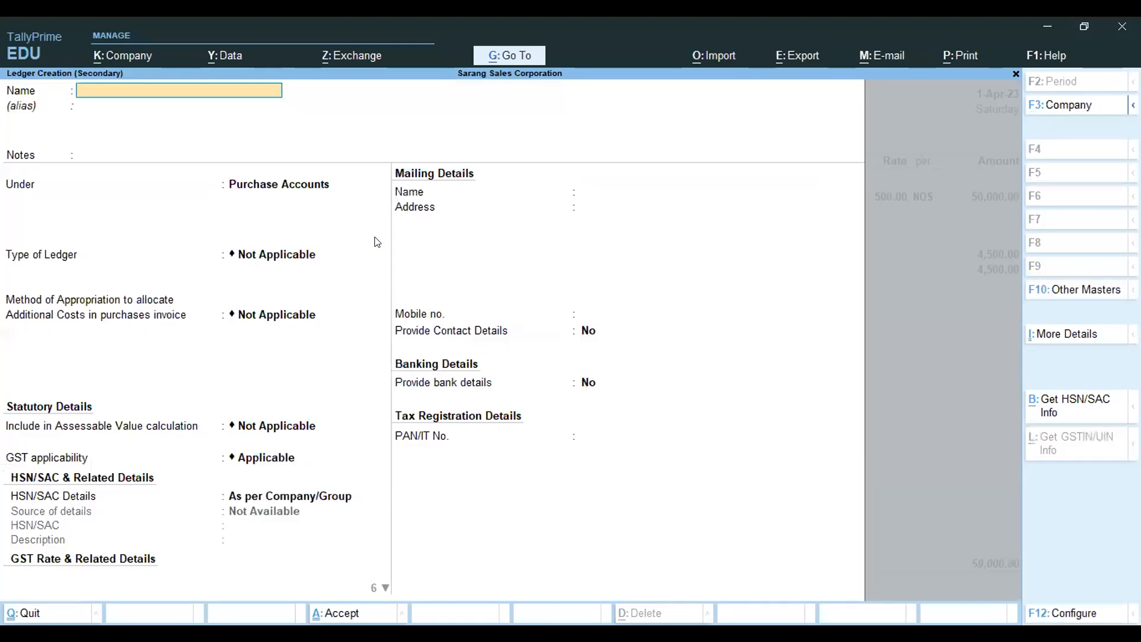
{"action": "key", "text": "Escape"}
{"action": "key", "text": "y"}
Keep SUN ENTERPRISES as the party and accept its dispatch and party details unchanged.
{"action": "key", "text": "Return"}
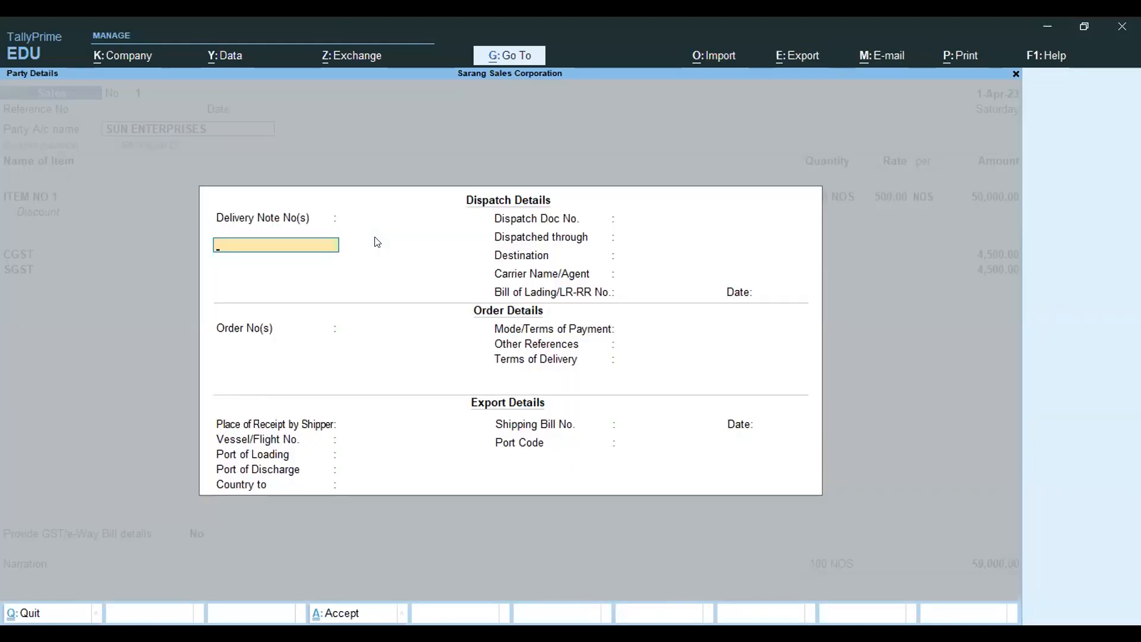
{"action": "key", "text": "ctrl+a"}
{"action": "key", "text": "Return"}
{"action": "key", "text": "Return"}
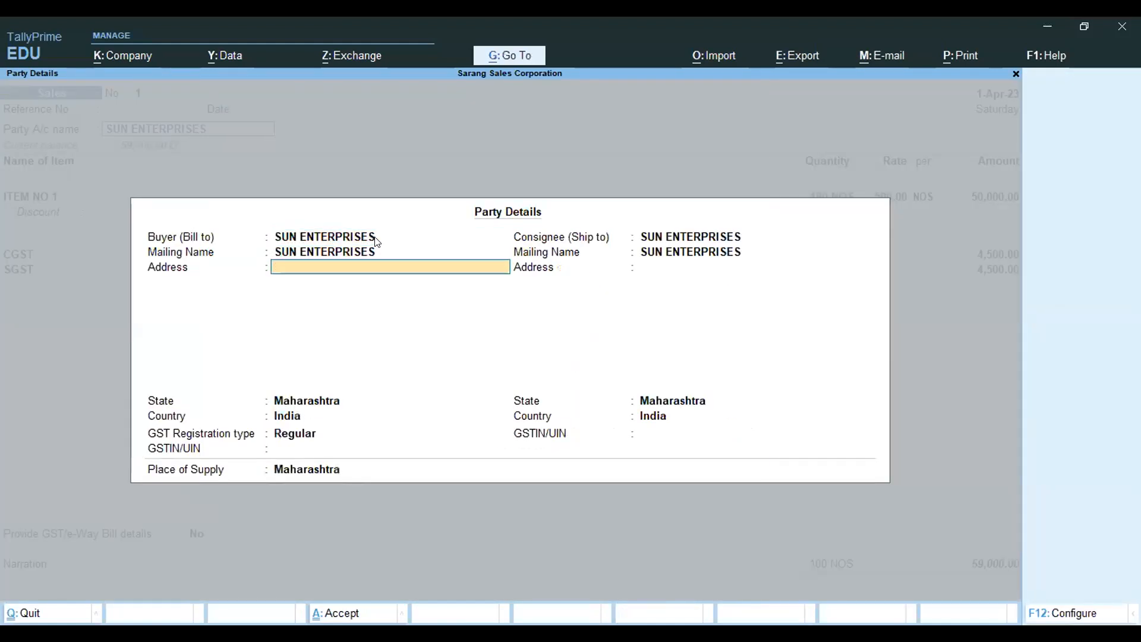
{"action": "key", "text": "ctrl+a"}
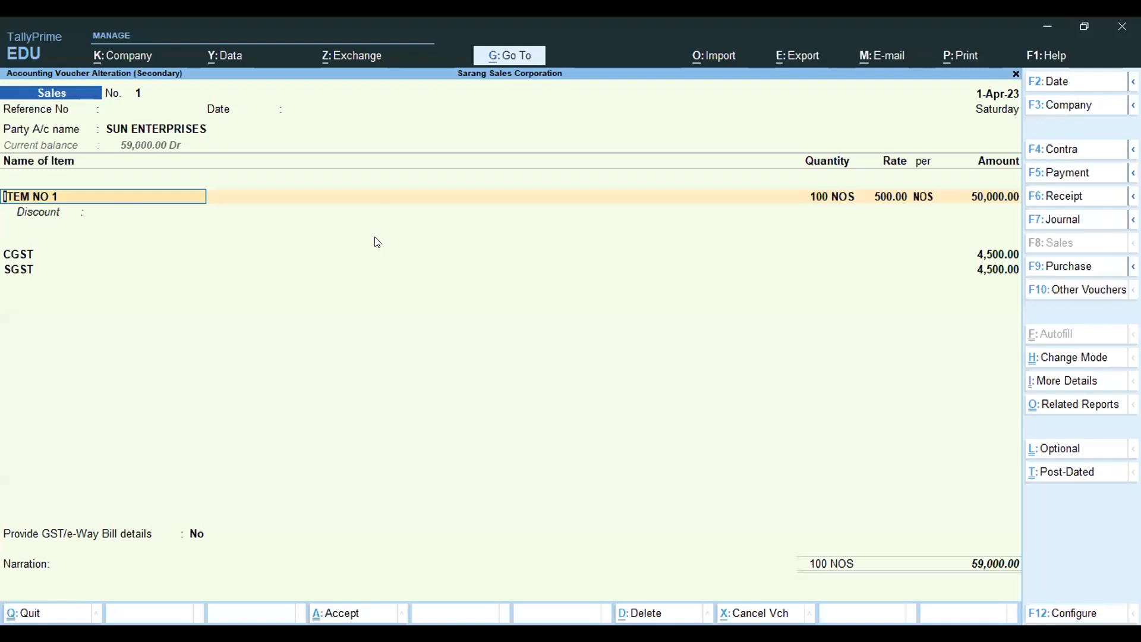
Keep the ITEM NO 1 line's quantity, rate and discount as they are and proceed to the next empty item line.
{"action": "key", "text": "Return"}
{"action": "key", "text": "Return"}
{"action": "key", "text": "Return"}
{"action": "key", "text": "Return"}
{"action": "key", "text": "Return"}
{"action": "key", "text": "Return"}
{"action": "key", "text": "Return"}
{"action": "key", "text": "Return"}
{"action": "key", "text": "Return"}
{"action": "key", "text": "Return"}
{"action": "key", "text": "Return"}
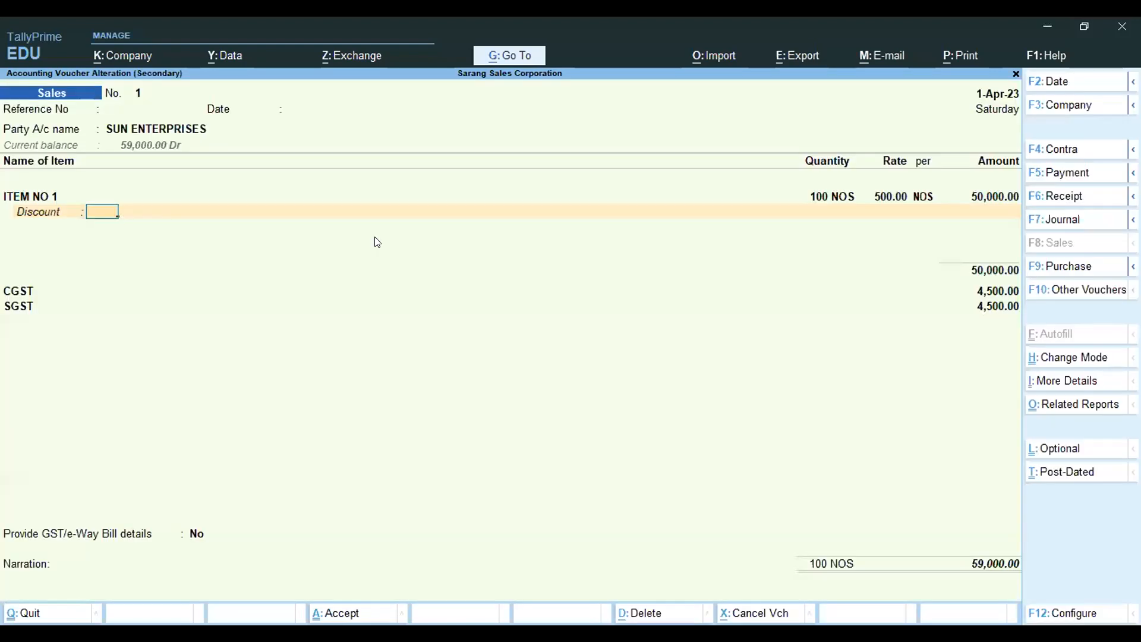
{"action": "key", "text": "Return"}
Open the creation form for a new stock item from the empty item line and quit it without creating anything.
{"action": "key", "text": "alt"}
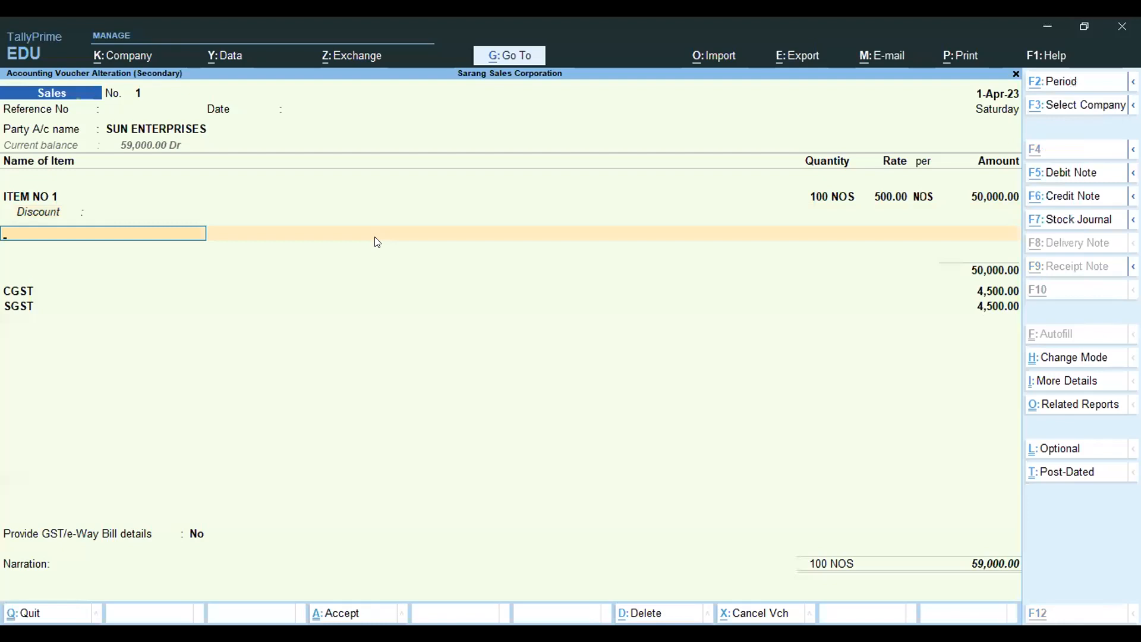
{"action": "key", "text": "alt+c"}
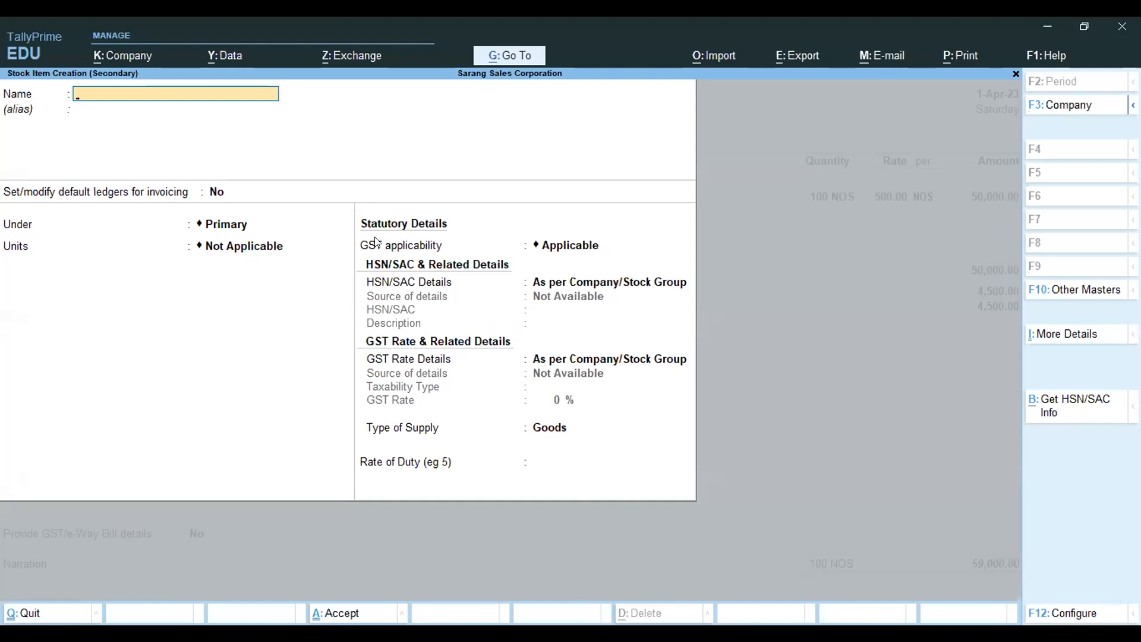
{"action": "key", "text": "Escape"}
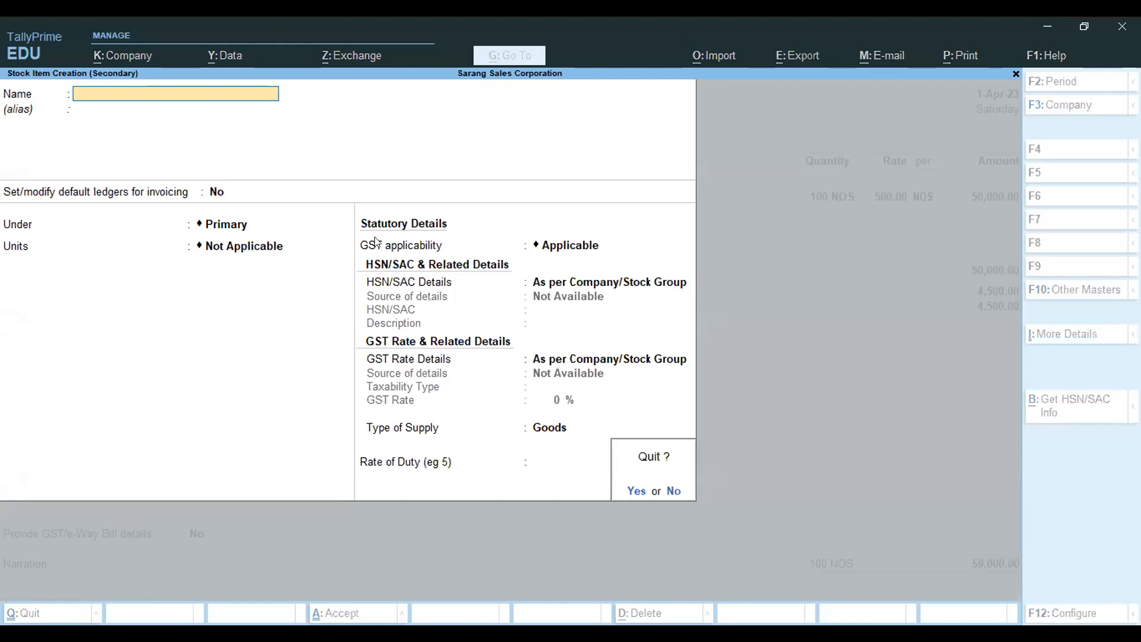
{"action": "key", "text": "Return"}
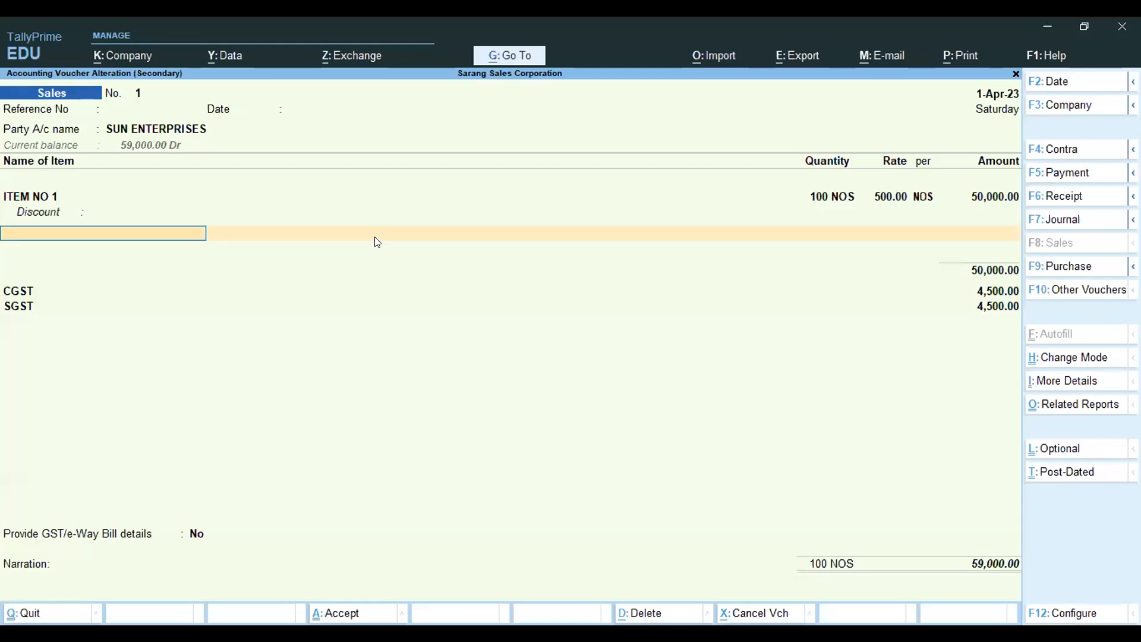
Return to the ITEM NO 1 line and open that stock item's master for alteration from within the voucher.
{"action": "key", "text": "BackSpace"}
{"action": "key", "text": "BackSpace"}
{"action": "key", "text": "BackSpace"}
{"action": "key", "text": "BackSpace"}
{"action": "key", "text": "BackSpace"}
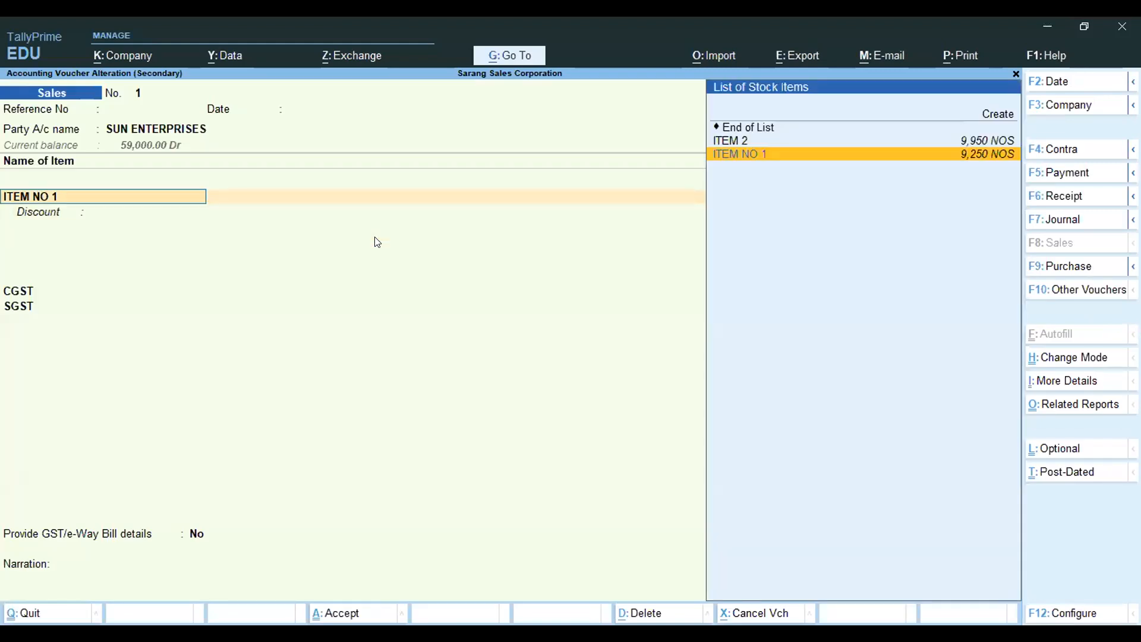
{"action": "key", "text": "ctrl"}
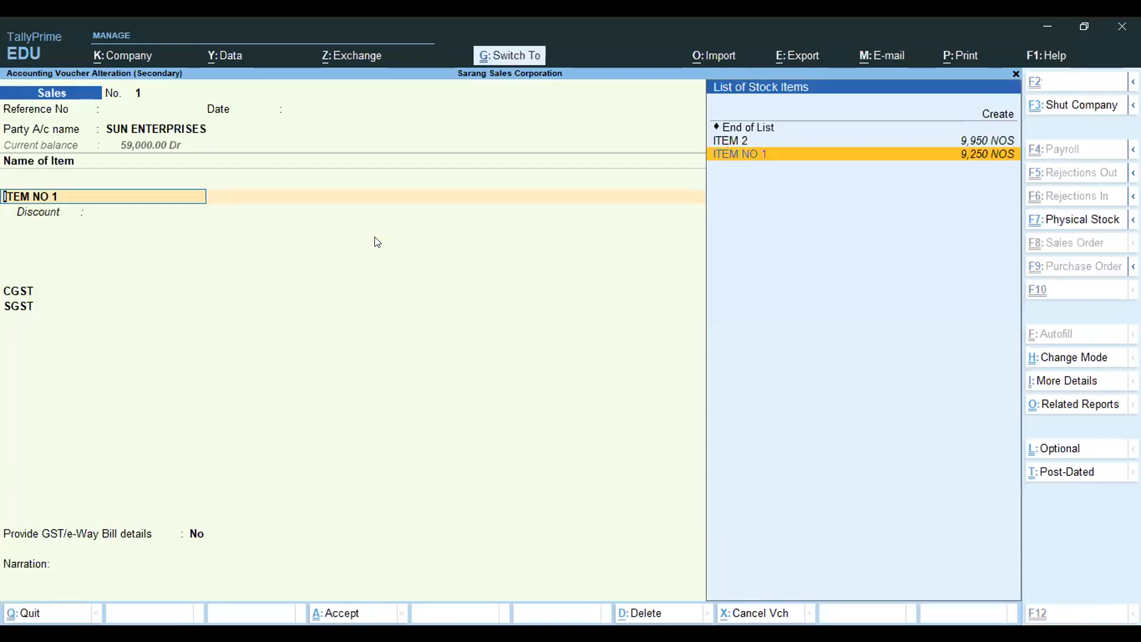
{"action": "key", "text": "ctrl+Return"}
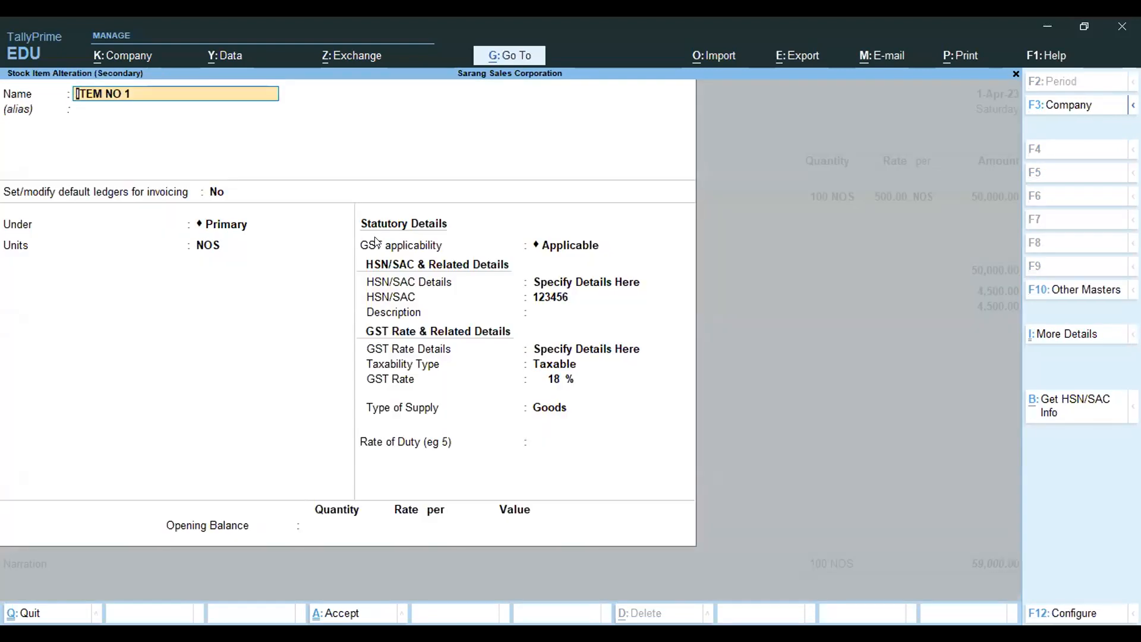
Open the More Details list of ITEM NO 1 and expand it to show more options.
{"action": "key", "text": "ctrl"}
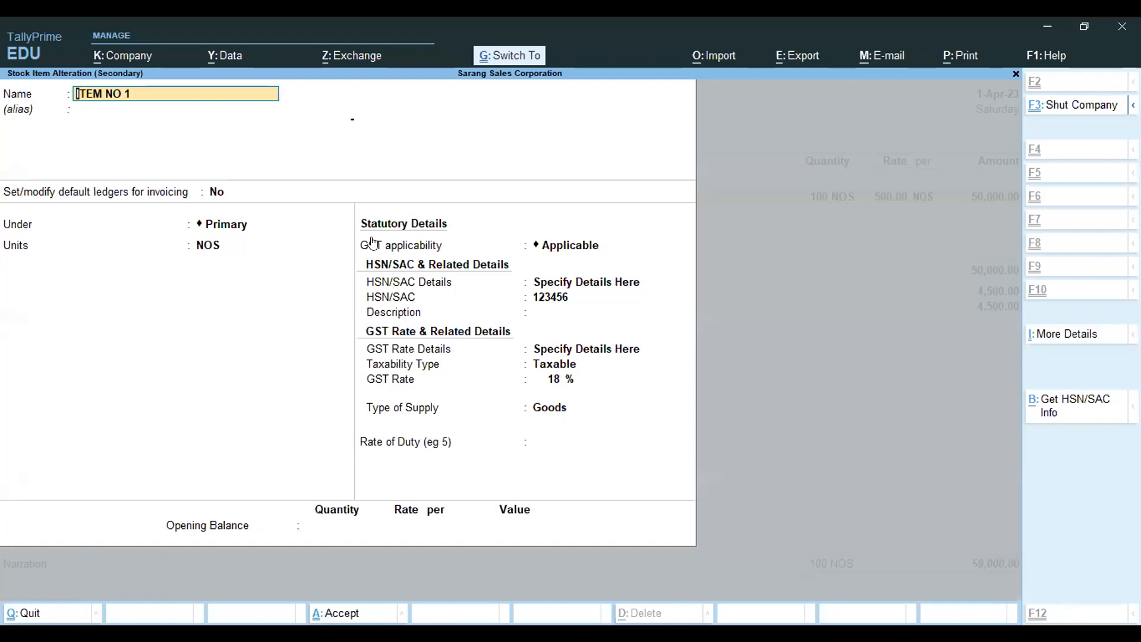
{"action": "key", "text": "ctrl+i"}
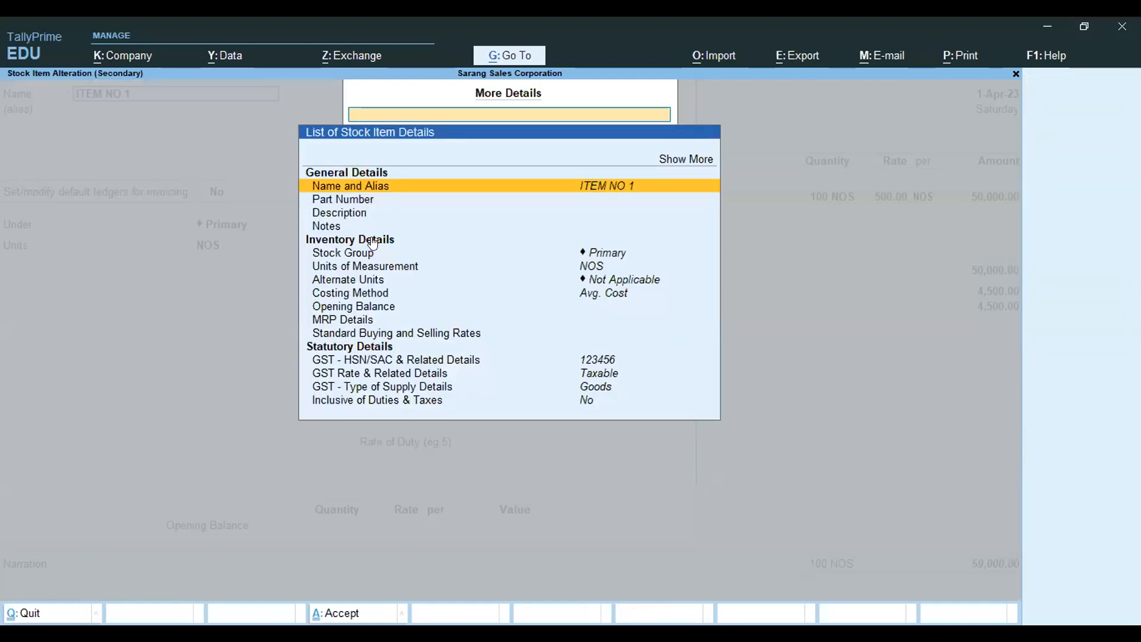
{"action": "key", "text": "Up"}
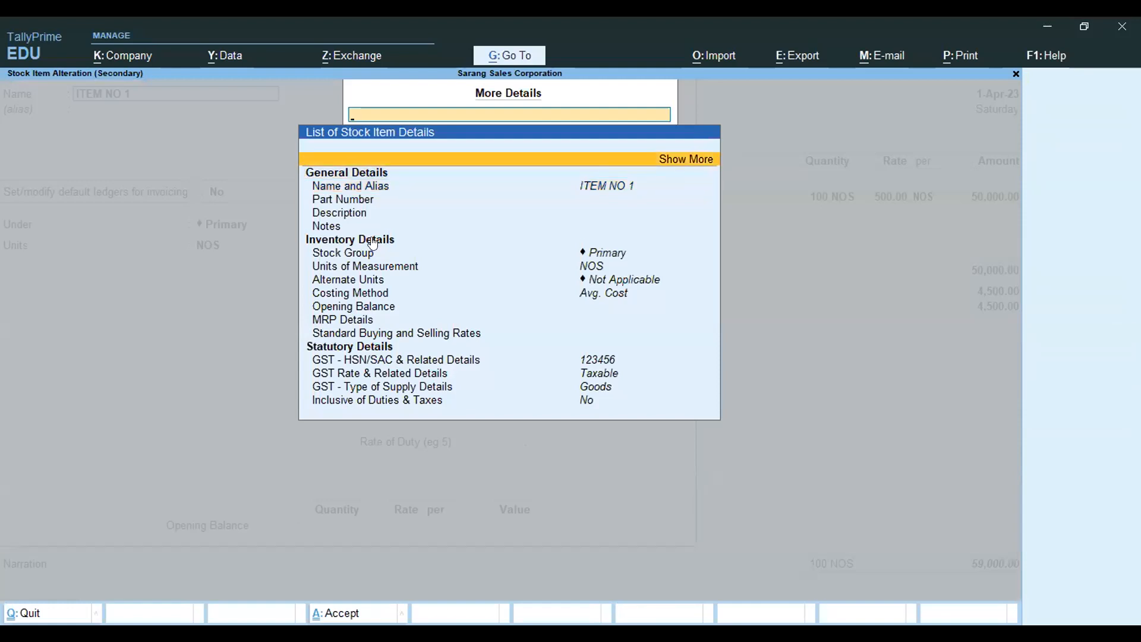
{"action": "key", "text": "Return"}
Open the GST - HSN/SAC & Related Details (History) of ITEM NO 1 from its expanded More Details list.
{"action": "key", "text": "Down"}
{"action": "key", "text": "Down"}
{"action": "key", "text": "Down"}
{"action": "key", "text": "Down"}
{"action": "key", "text": "Down"}
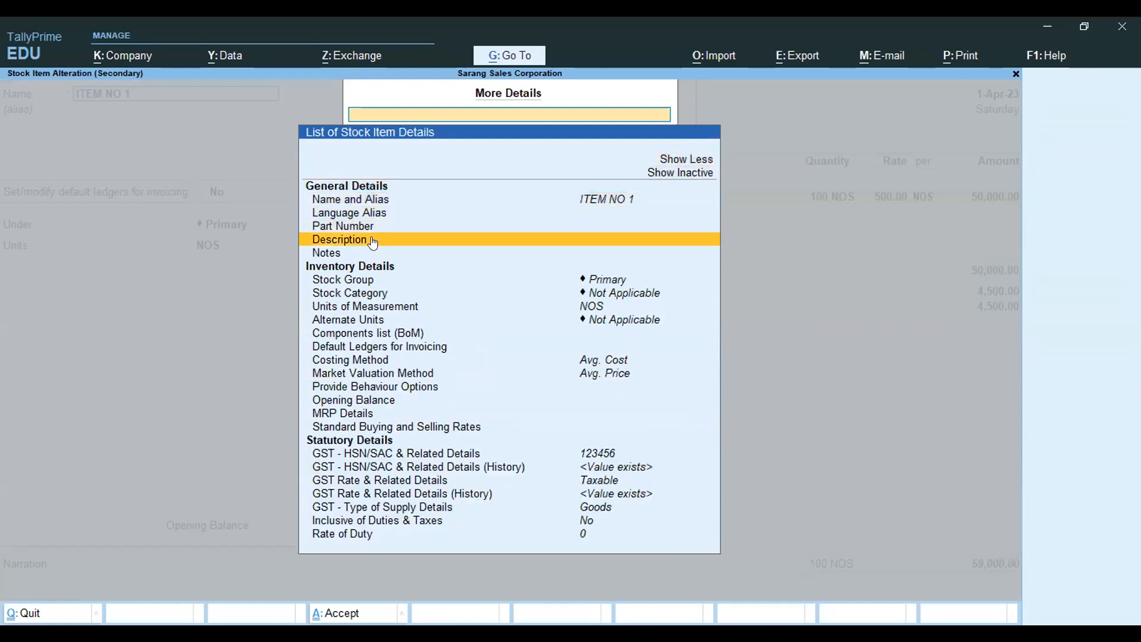
{"action": "key", "text": "Down"}
{"action": "key", "text": "Down"}
{"action": "key", "text": "Down"}
{"action": "key", "text": "Down"}
{"action": "key", "text": "Down"}
{"action": "key", "text": "Down"}
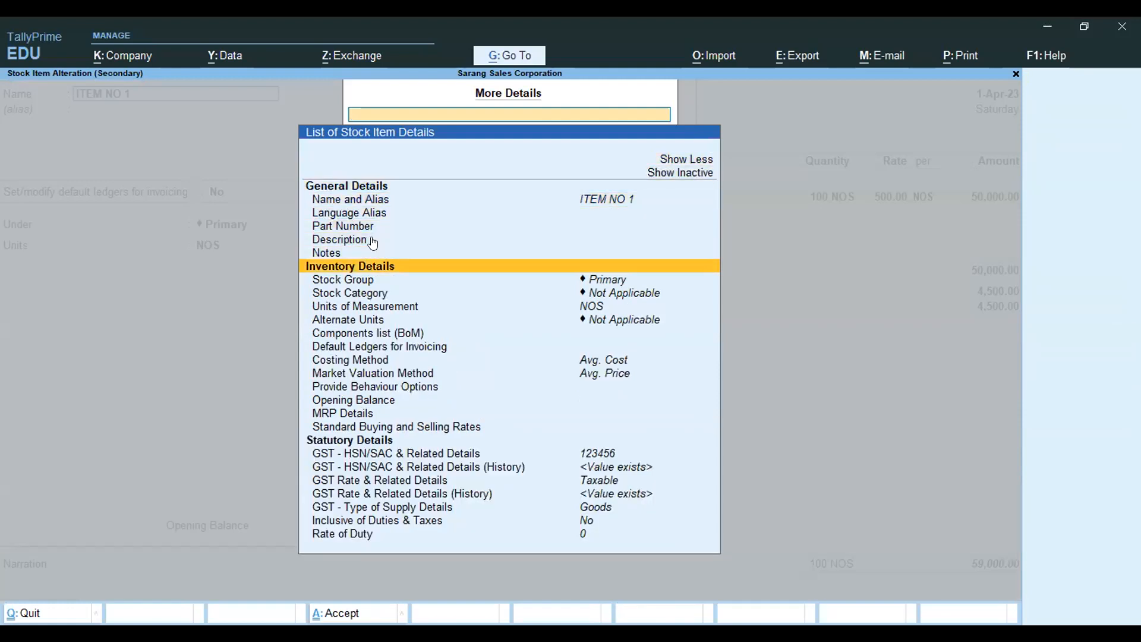
{"action": "key", "text": "Down"}
{"action": "key", "text": "Down"}
{"action": "key", "text": "Down"}
{"action": "key", "text": "Down"}
{"action": "key", "text": "Down"}
{"action": "key", "text": "Down"}
{"action": "key", "text": "Down"}
{"action": "key", "text": "Down"}
{"action": "key", "text": "Down"}
{"action": "key", "text": "Down"}
{"action": "key", "text": "Down"}
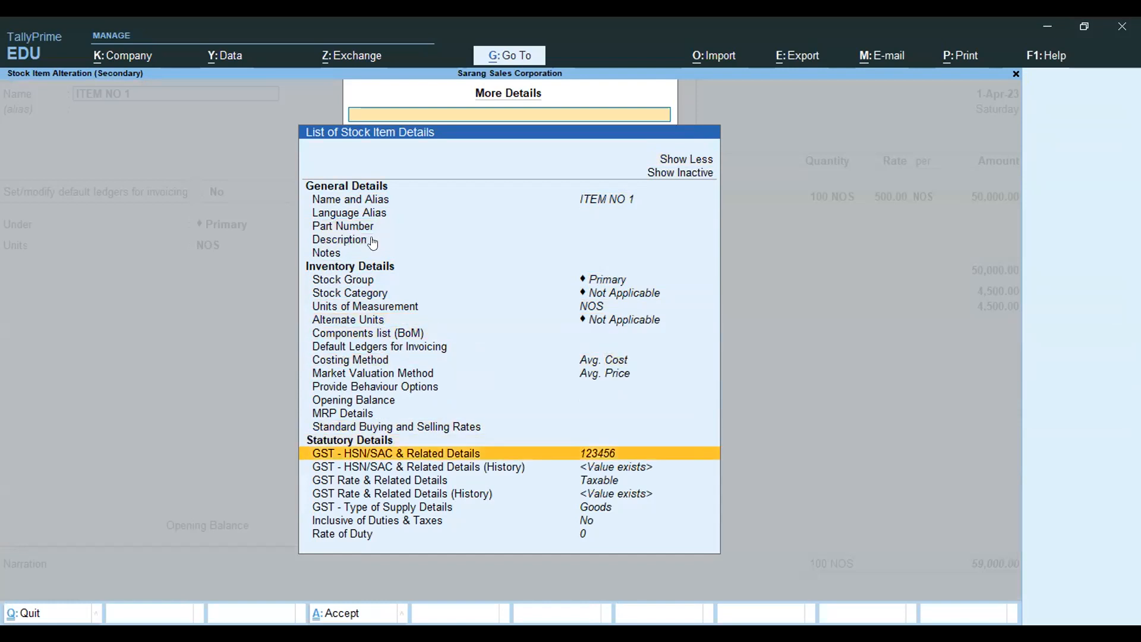
{"action": "key", "text": "Return"}
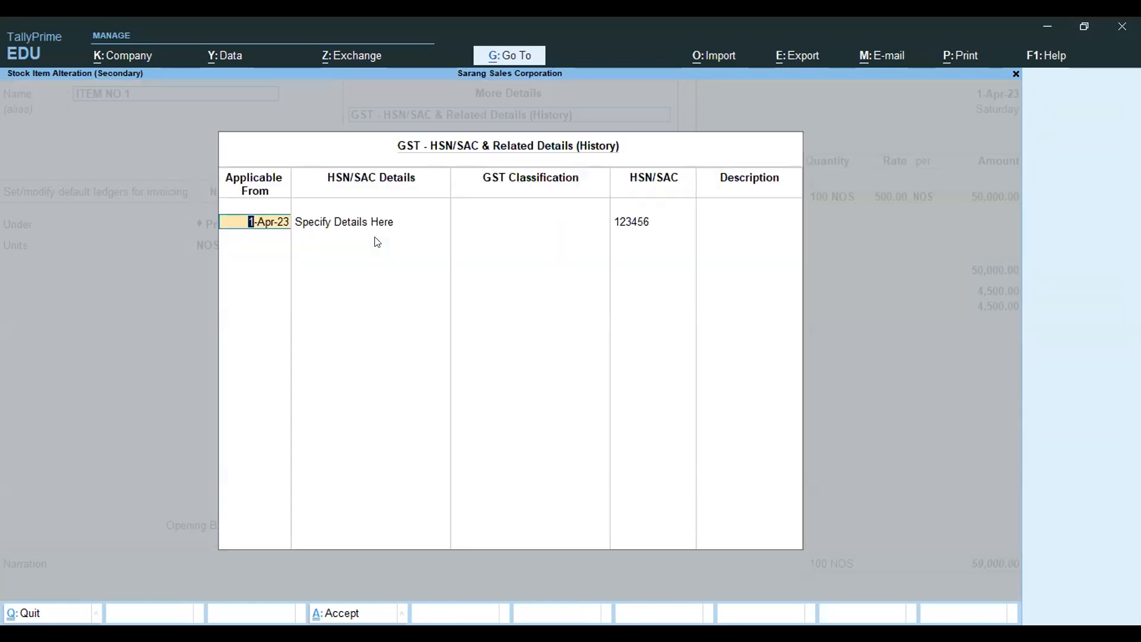
Clear the applicable date of the HSN/SAC history entry, quit without saving and close the More Details list.
{"action": "key", "text": "BackSpace"}
{"action": "key", "text": "Escape"}
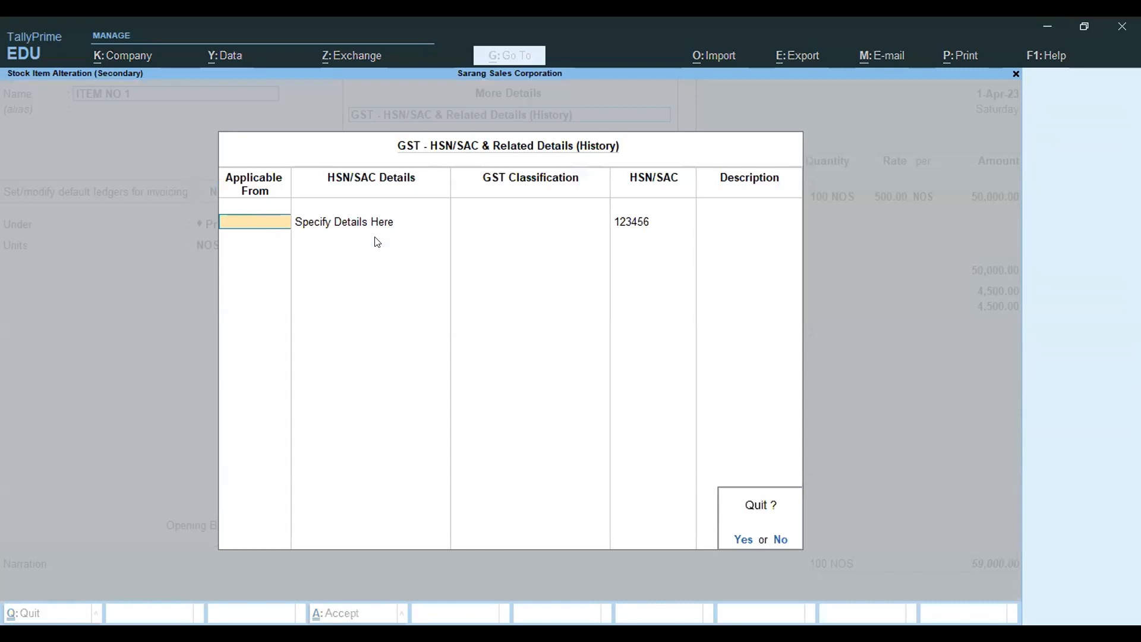
{"action": "key", "text": "y"}
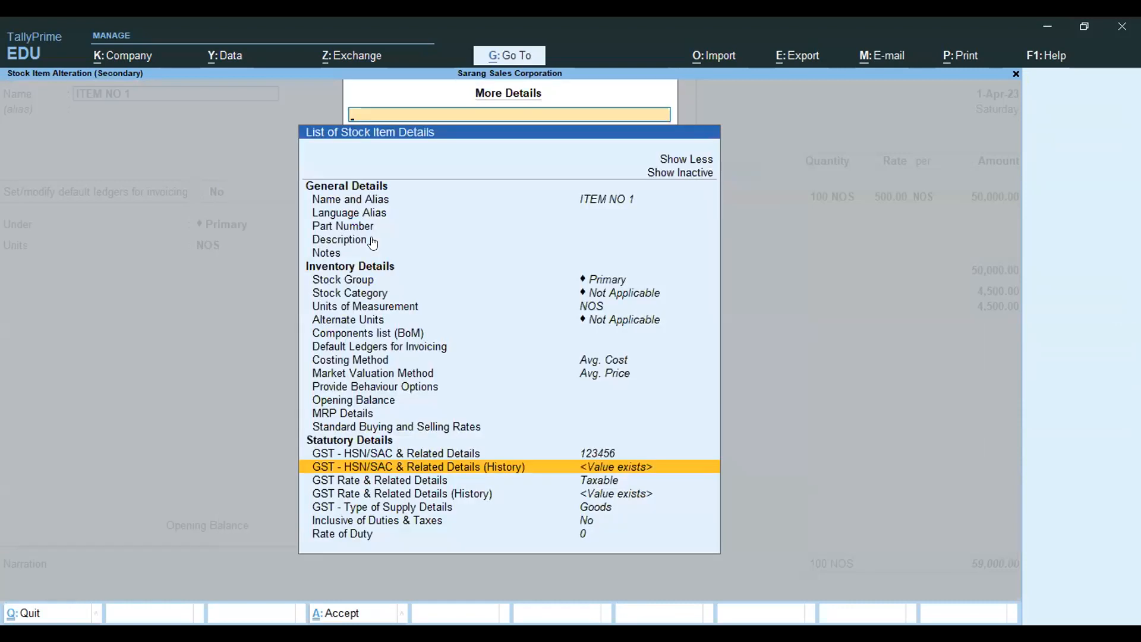
{"action": "key", "text": "Escape"}
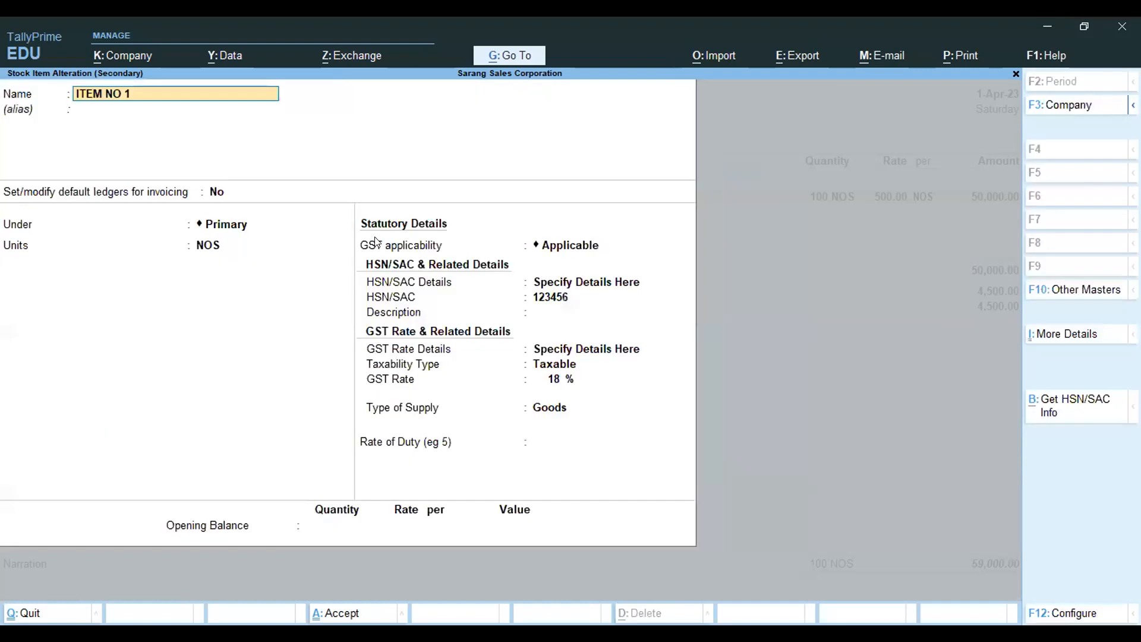
Quit the stock item and sales voucher alterations without saving and return to the Gateway of Tally main menu.
{"action": "key", "text": "Escape"}
{"action": "key", "text": "y"}
{"action": "key", "text": "Escape"}
{"action": "key", "text": "Escape"}
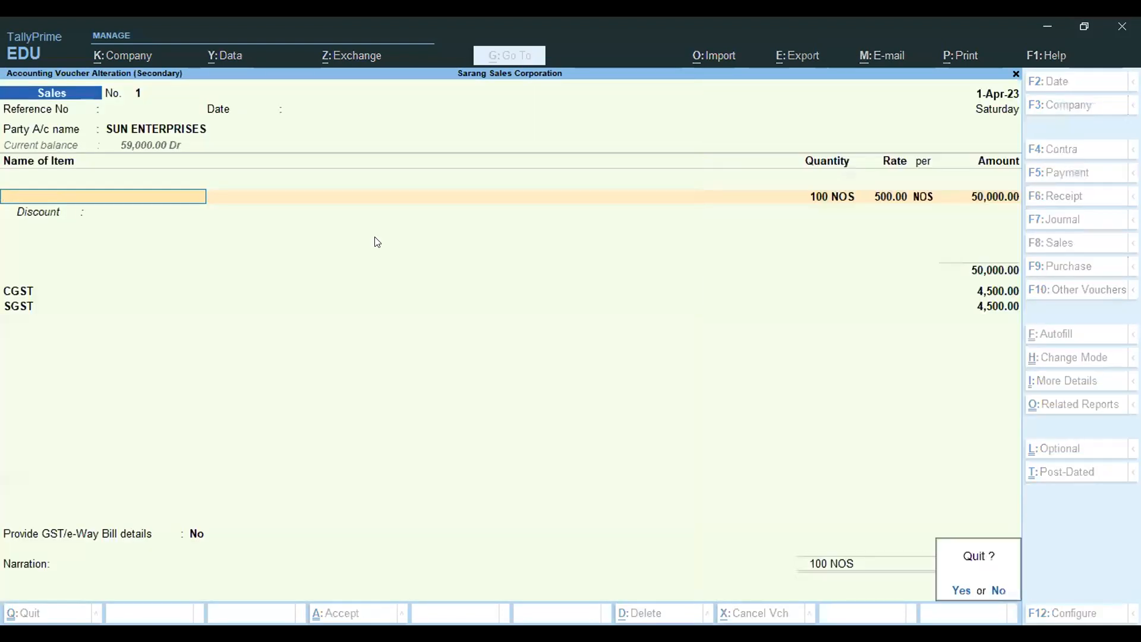
{"action": "key", "text": "y"}
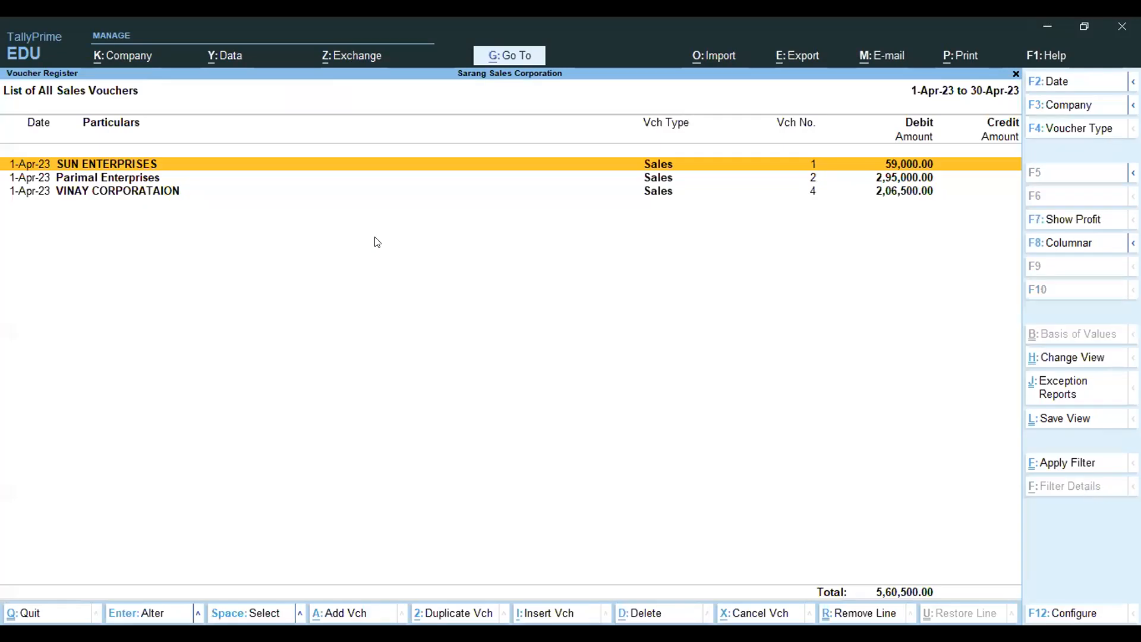
{"action": "key", "text": "Escape"}
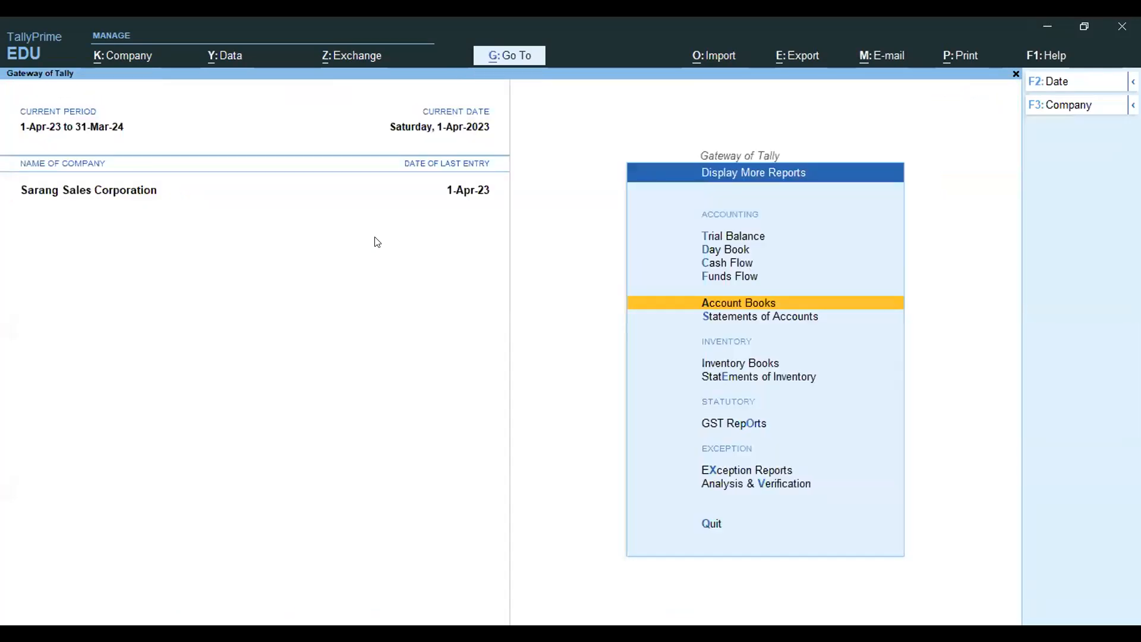
{"action": "key", "text": "Escape"}
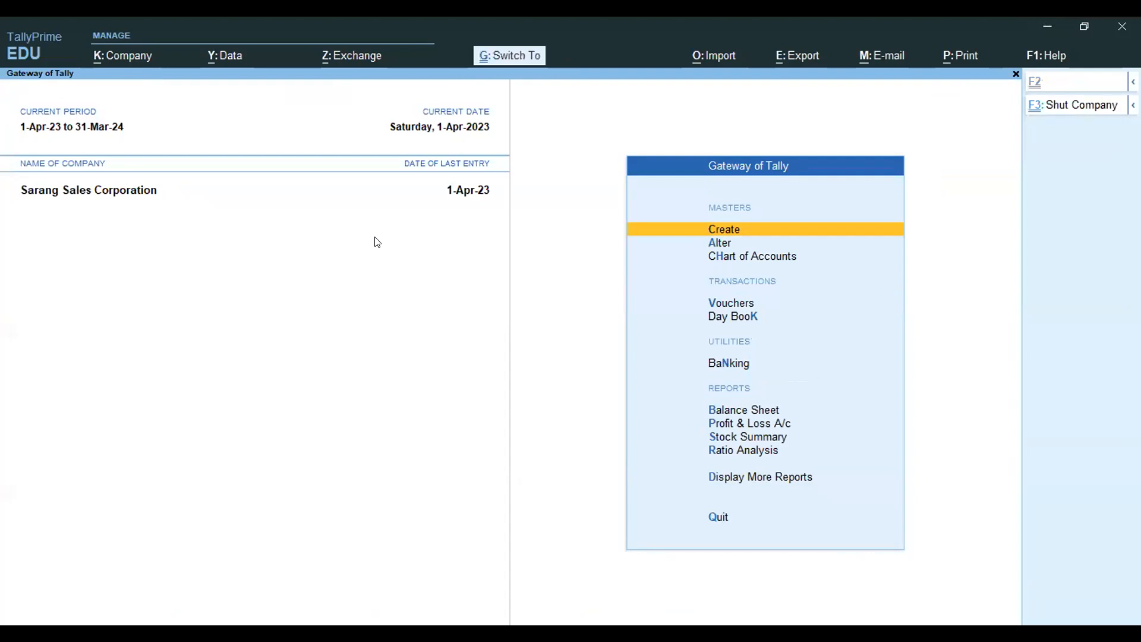
Call up the company data rewrite from the Gateway of Tally and cancel it.
{"action": "key", "text": "ctrl+alt+r"}
{"action": "key", "text": "Escape"}
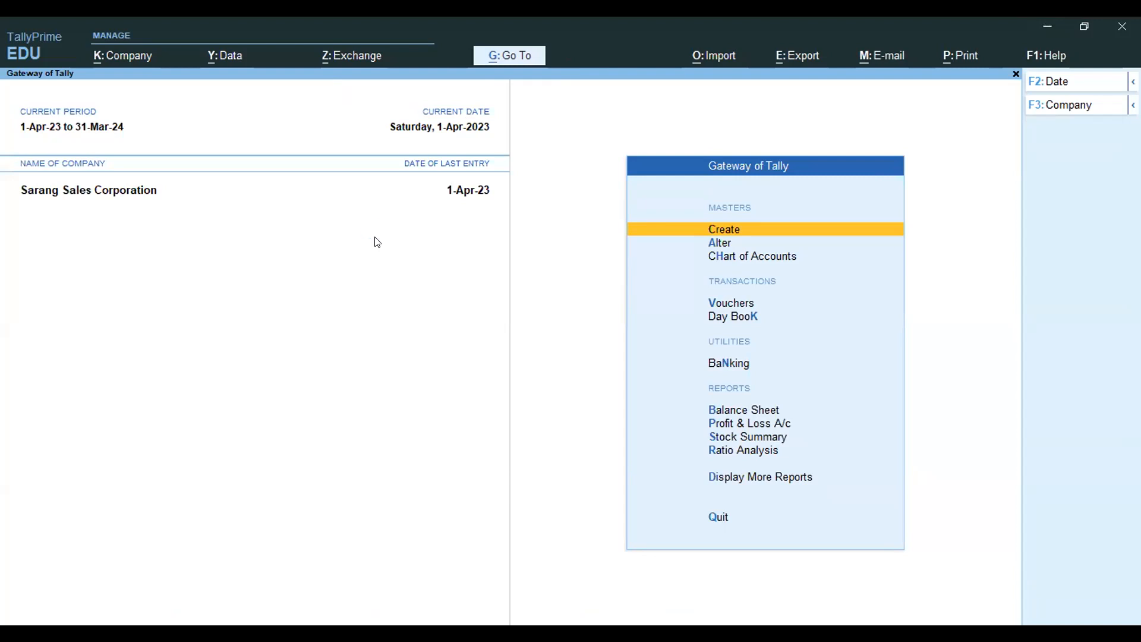
{"action": "key", "text": "Escape"}
{"action": "key", "text": "Escape"}
Go through the Exchange options, open Data Synchronisation and return to the Gateway of Tally without configuring anything.
{"action": "key", "text": "alt+z"}
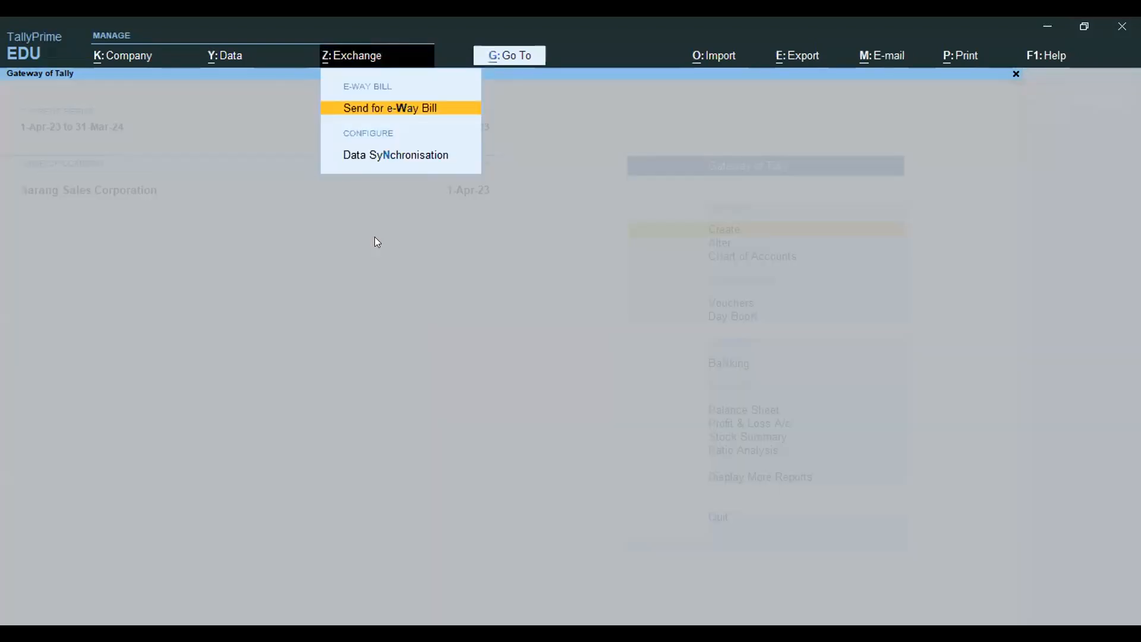
{"action": "key", "text": "Down"}
{"action": "key", "text": "Up"}
{"action": "key", "text": "Down"}
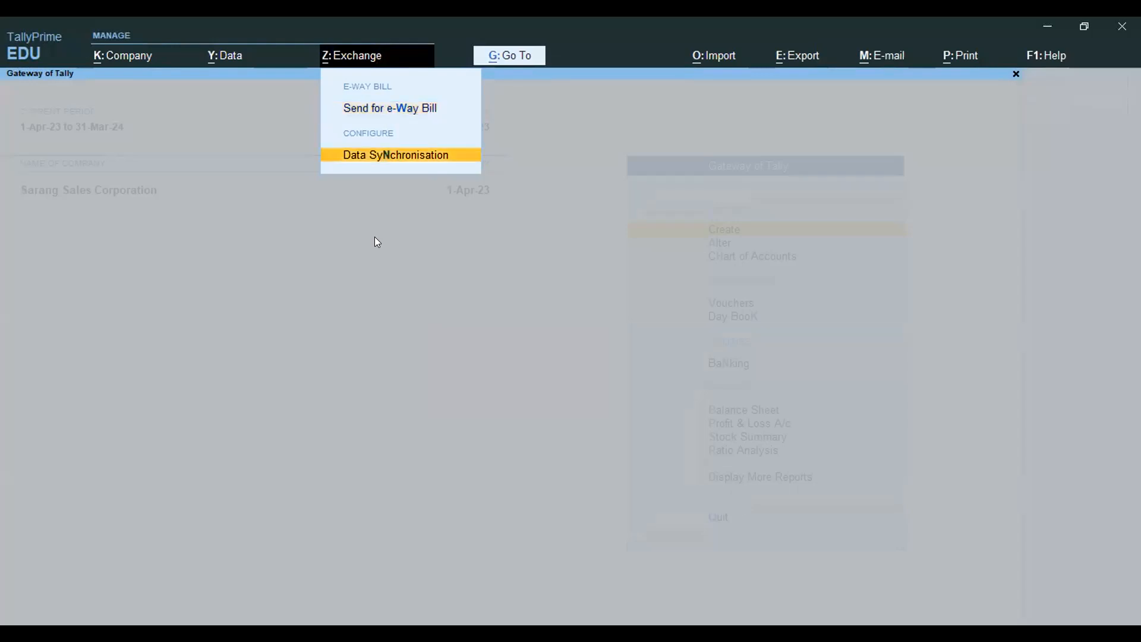
{"action": "key", "text": "Return"}
{"action": "key", "text": "Escape"}
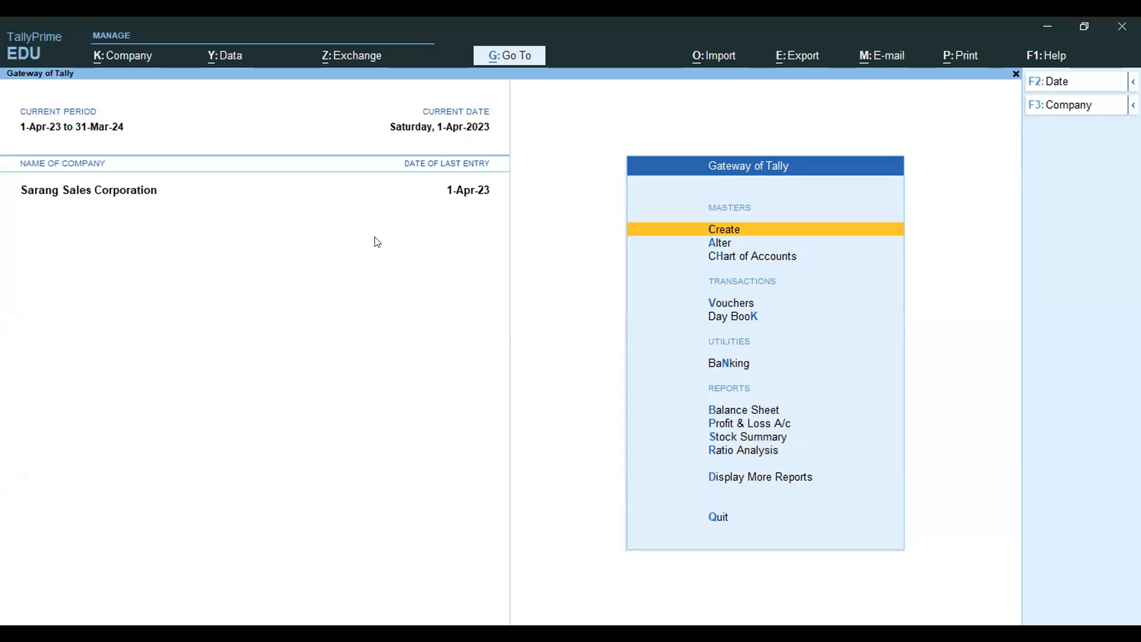
{"action": "key", "text": "Escape"}
{"action": "key", "text": "n"}
{"action": "key", "text": "alt"}
{"action": "key", "text": "Escape"}
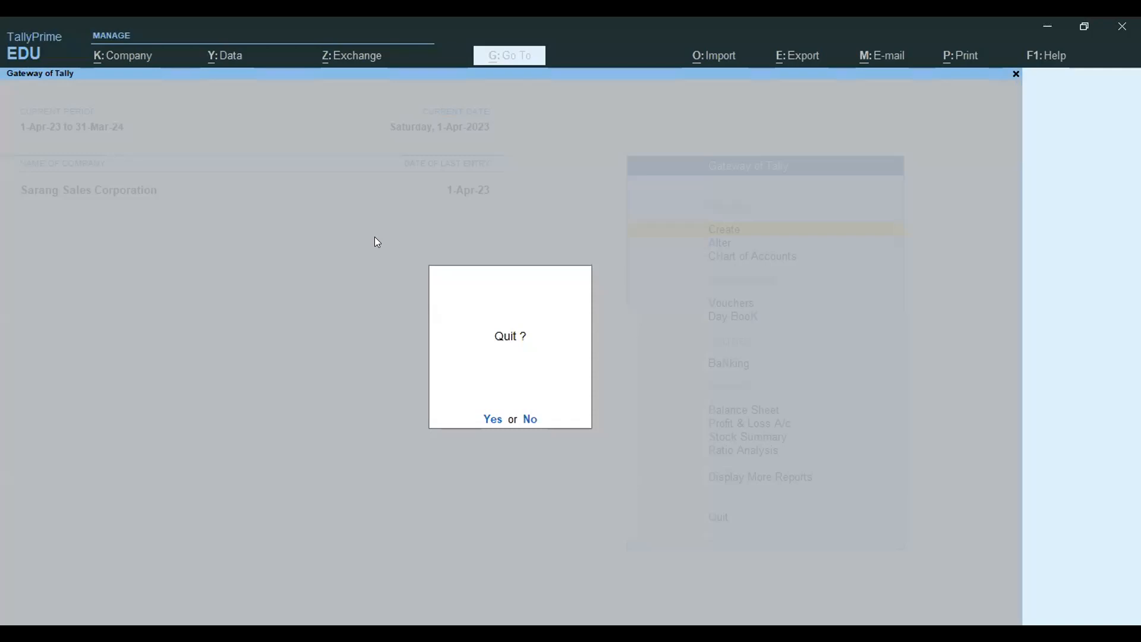
{"action": "key", "text": "n"}
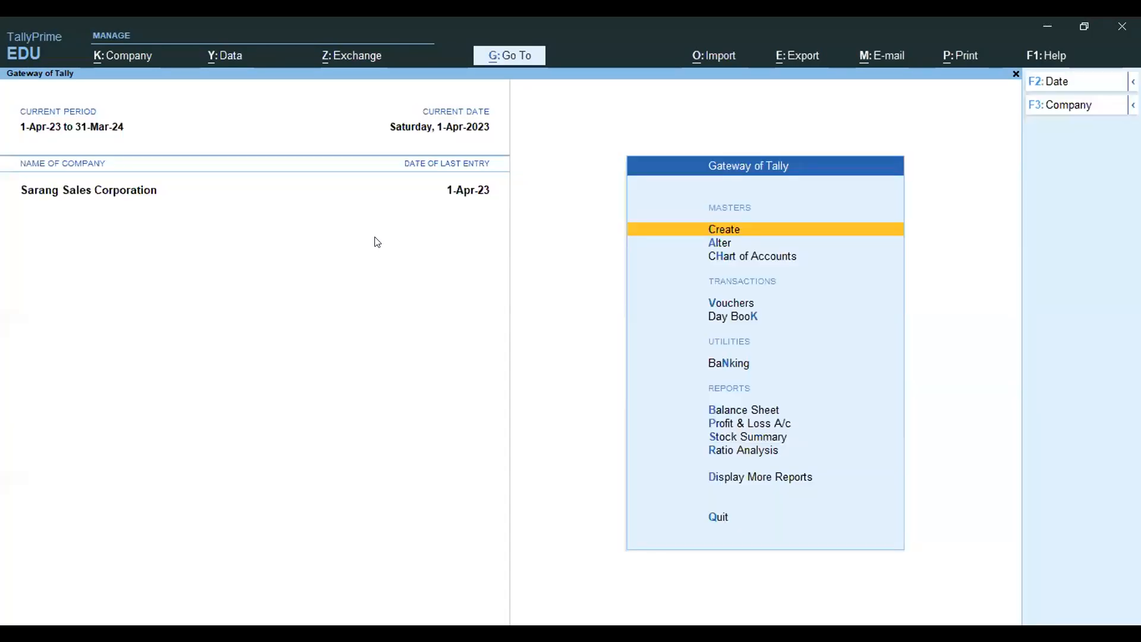